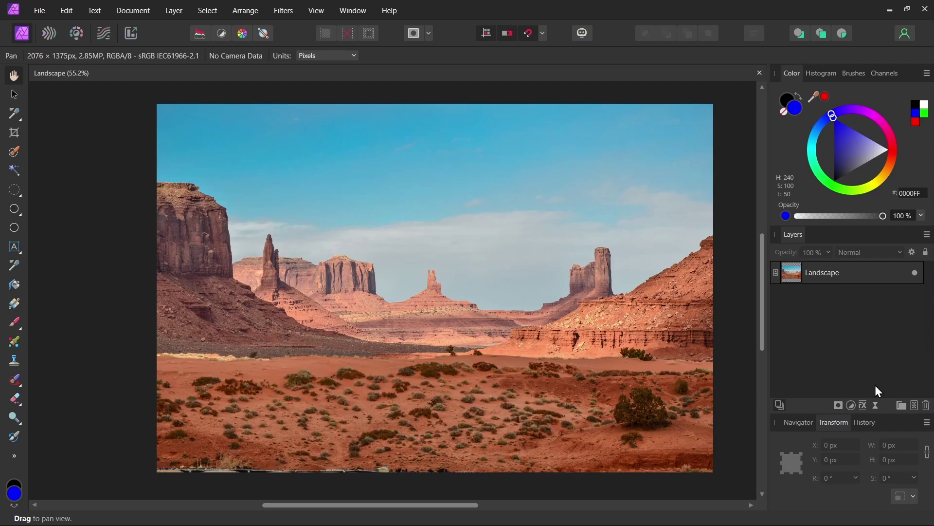
Add a Live Procedural Texture filter with one equation of 0, turning the desert photo teal-green.
{"action": "left_click", "coordinate": [875, 405]}
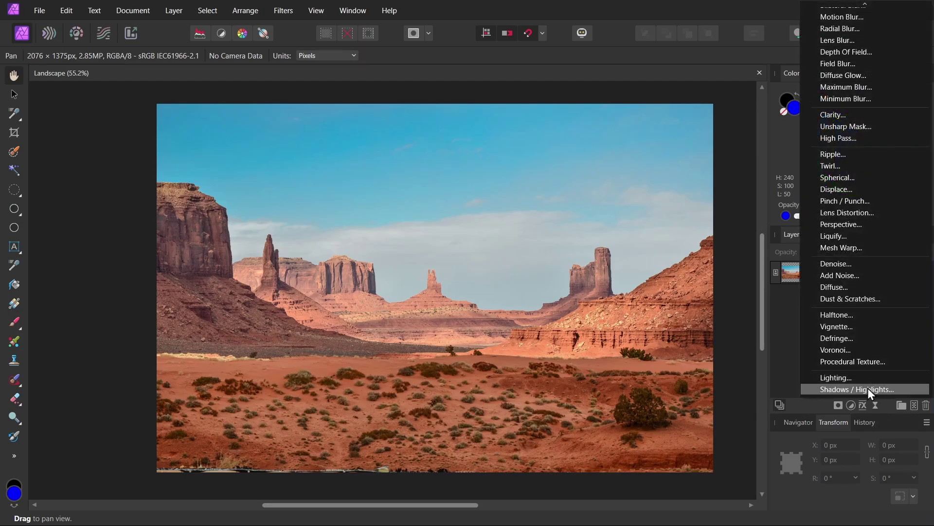
{"action": "left_click", "coordinate": [863, 361]}
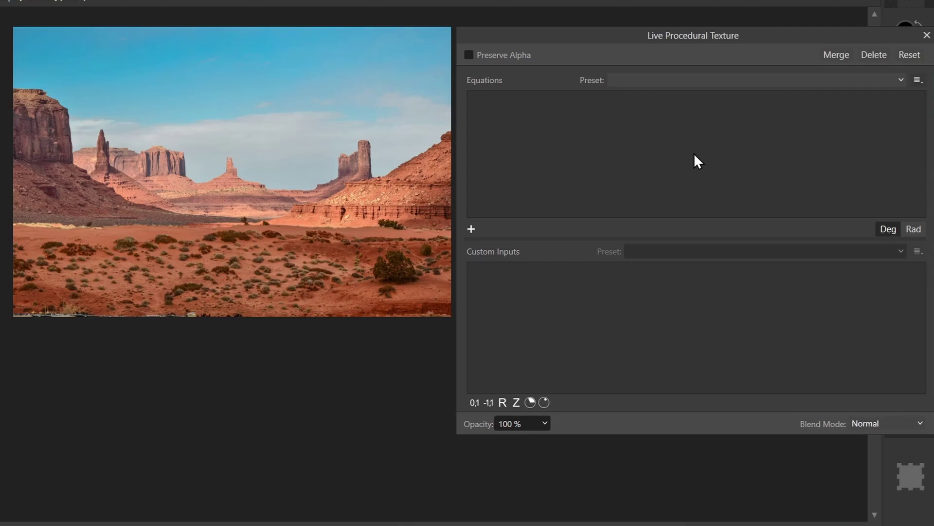
{"action": "left_click", "coordinate": [473, 229]}
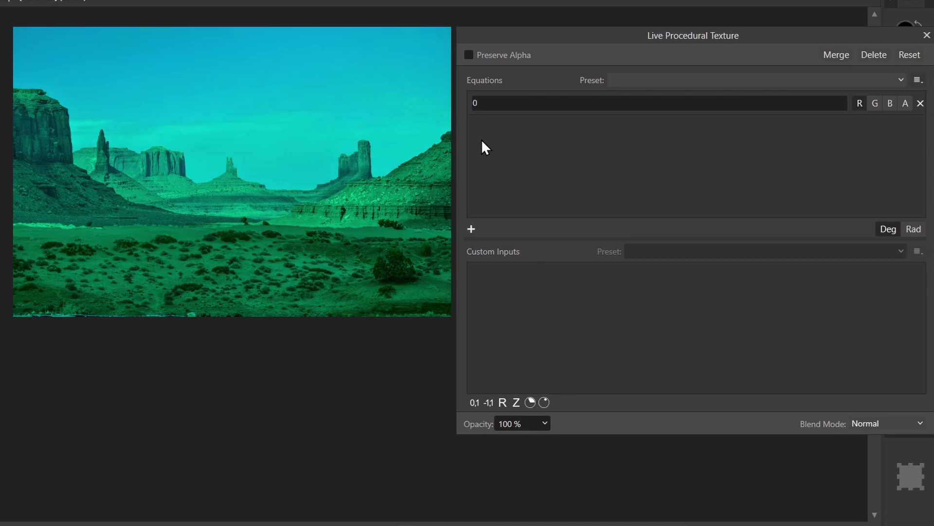
Move the dialog aside, toggle the 0 equation between the red and green channels, and sample sky, rock and ground colours.
{"action": "left_click_drag", "start_coordinate": [773, 33], "coordinate": [351, 70]}
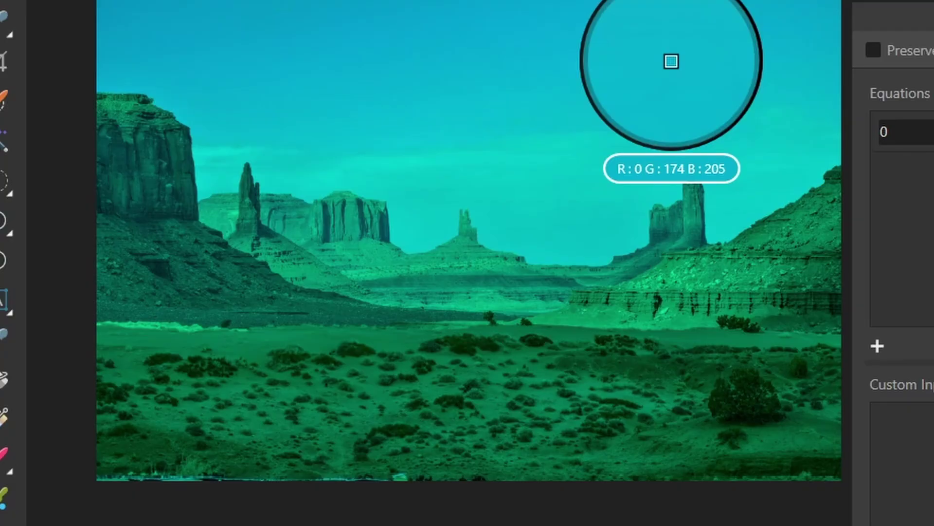
{"action": "left_click_drag", "start_coordinate": [671, 61], "coordinate": [732, 386]}
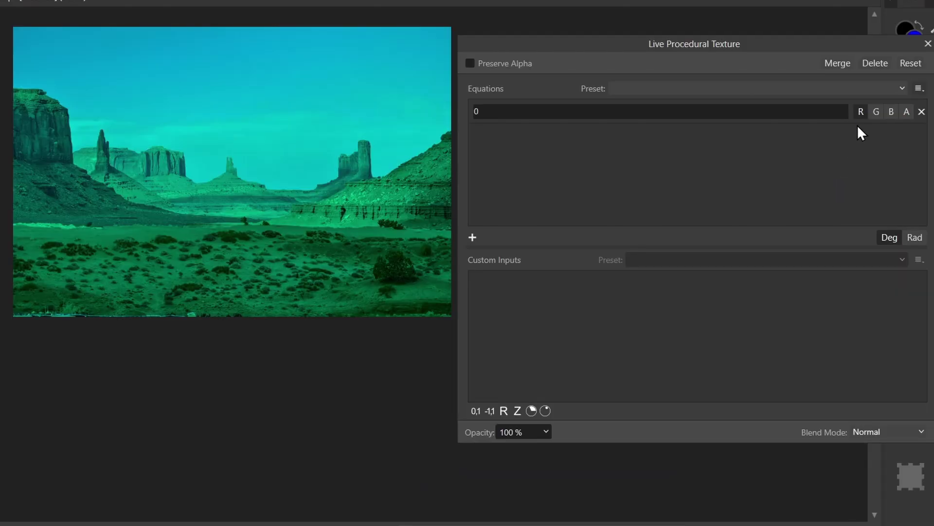
{"action": "left_click", "coordinate": [860, 112]}
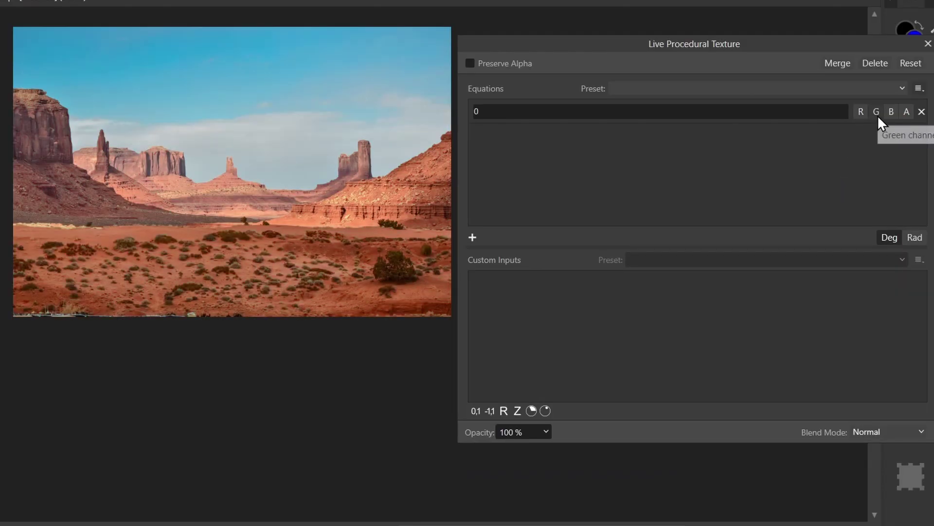
{"action": "left_click", "coordinate": [877, 115]}
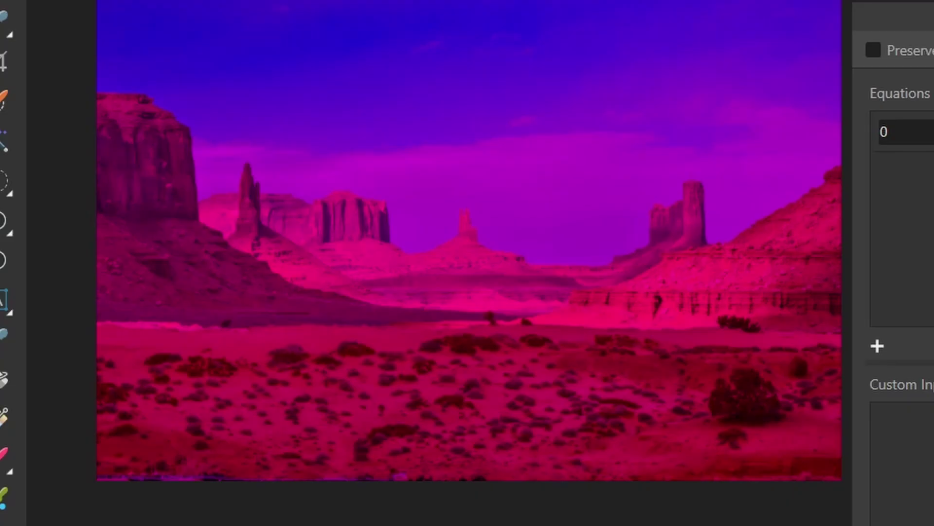
{"action": "left_click_drag", "start_coordinate": [745, 68], "coordinate": [440, 64]}
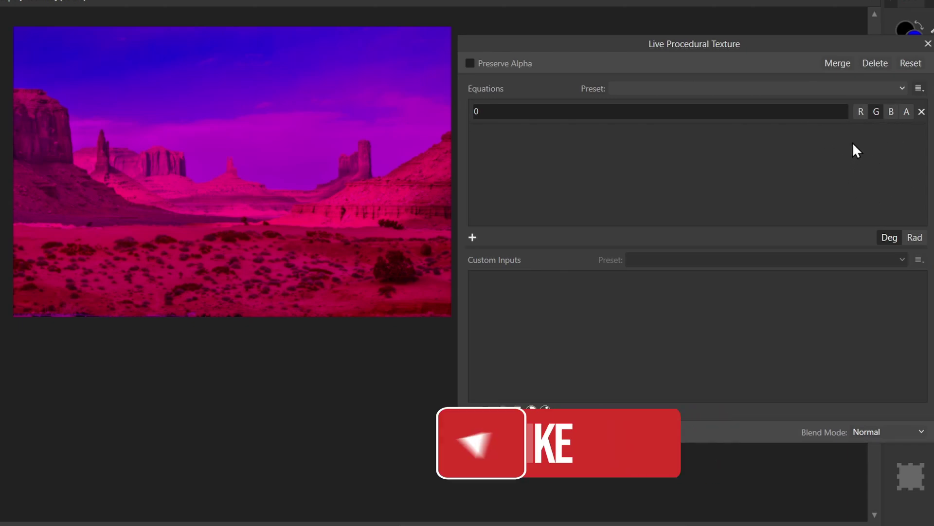
{"action": "left_click", "coordinate": [861, 112]}
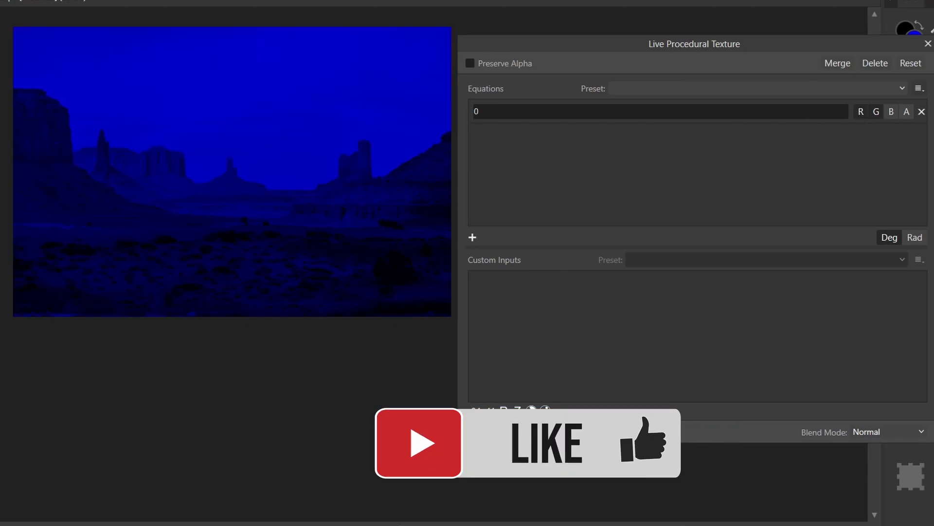
{"action": "left_click_drag", "start_coordinate": [245, 100], "coordinate": [246, 100]}
{"action": "left_click_drag", "start_coordinate": [491, 113], "coordinate": [388, 338]}
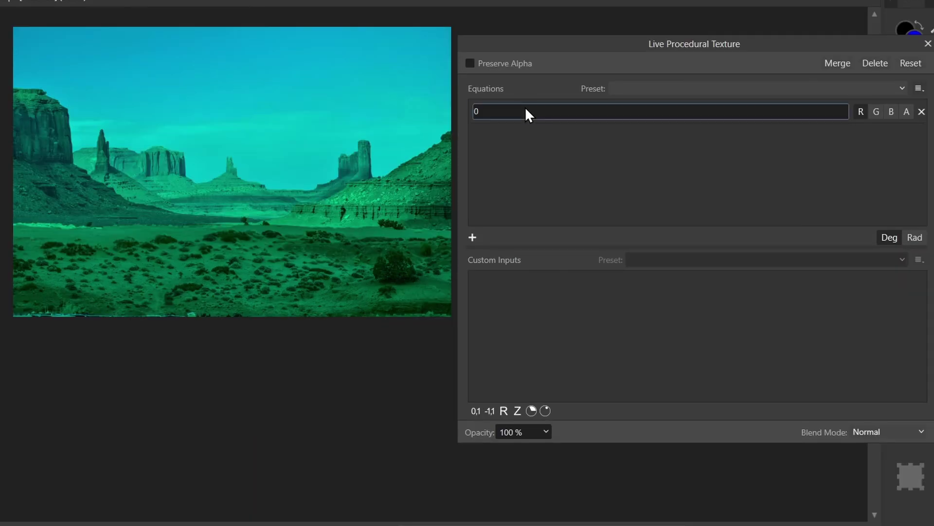
Change the equation to 1 and sample the sky and left mesa colours.
{"action": "left_click", "coordinate": [526, 110]}
{"action": "type", "text": "1"}
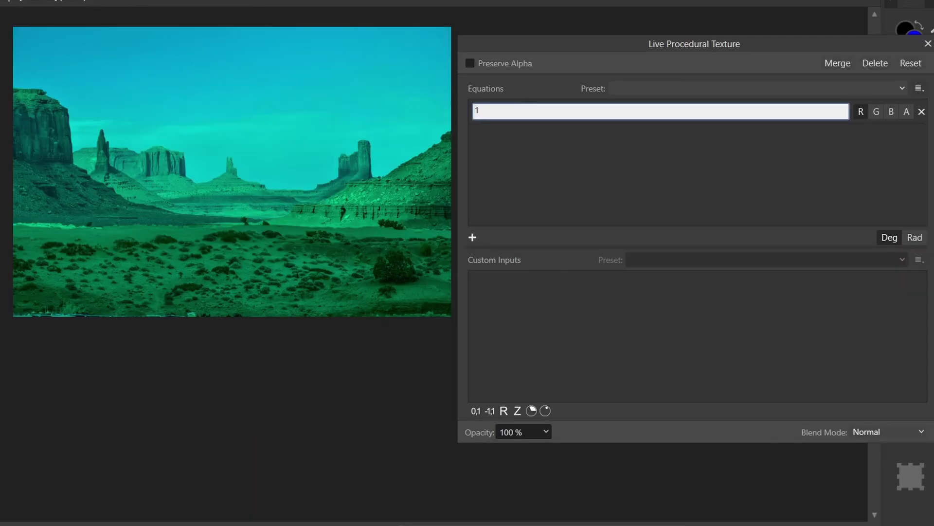
{"action": "key", "text": "Return"}
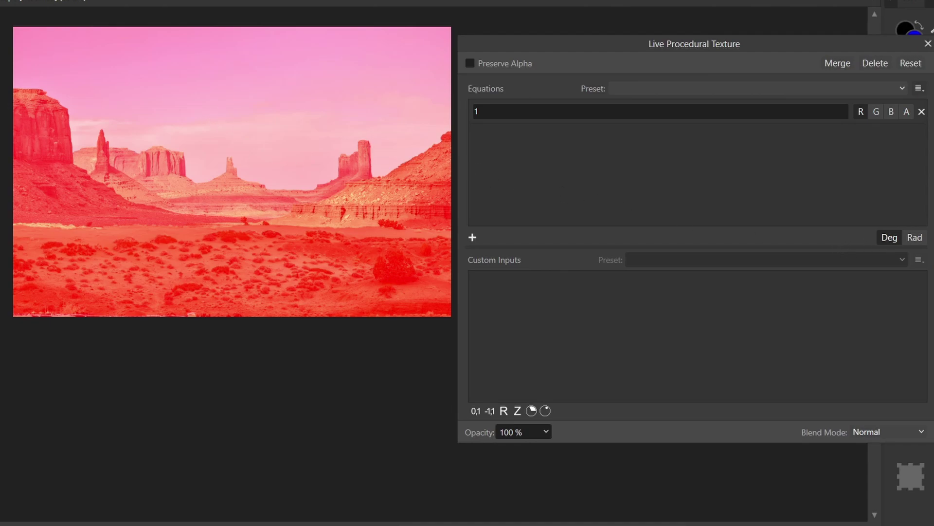
{"action": "left_click_drag", "start_coordinate": [784, 39], "coordinate": [276, 86]}
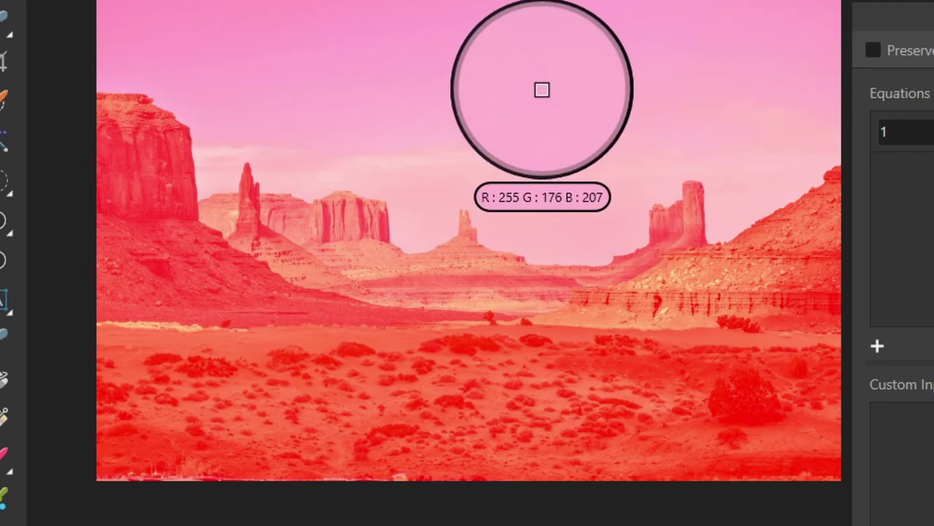
{"action": "left_click_drag", "start_coordinate": [542, 89], "coordinate": [558, 216]}
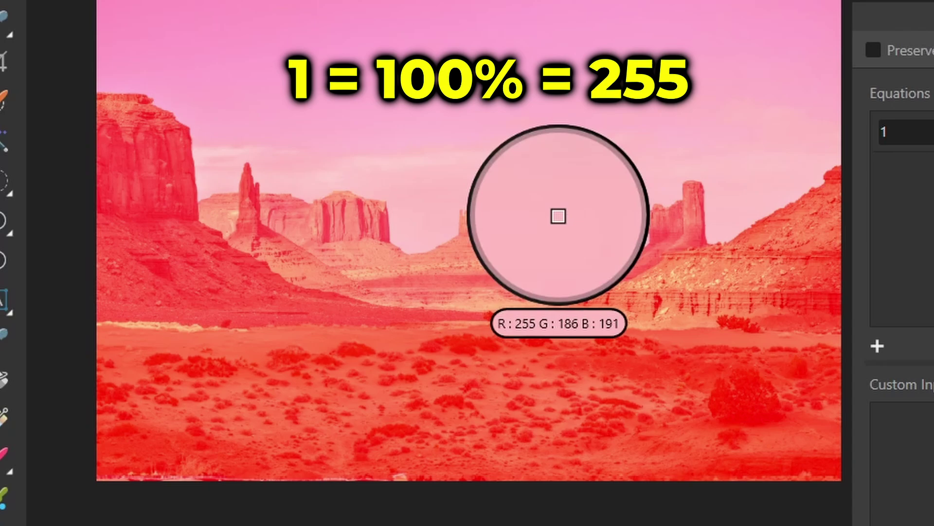
{"action": "left_click_drag", "start_coordinate": [558, 216], "coordinate": [175, 190]}
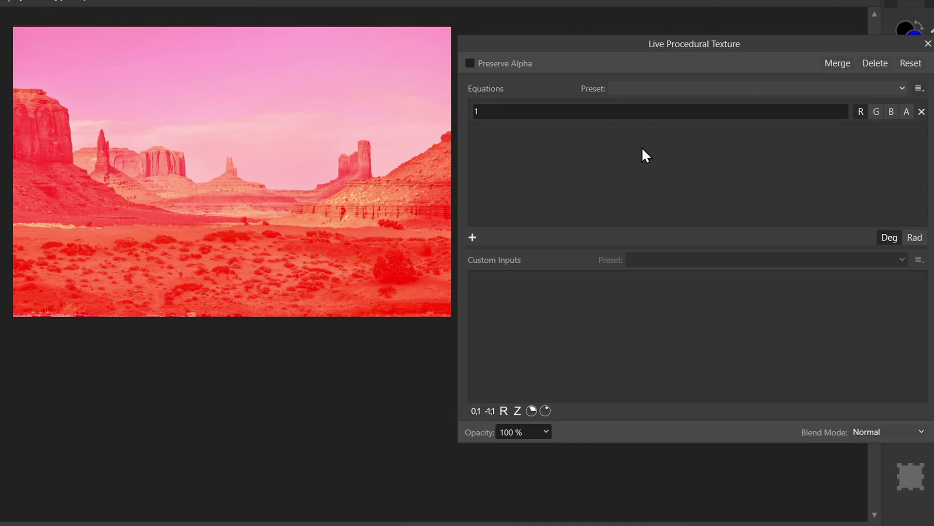
Set the equation to 0.5 and sample the sky and red rock colours.
{"action": "left_click", "coordinate": [524, 107]}
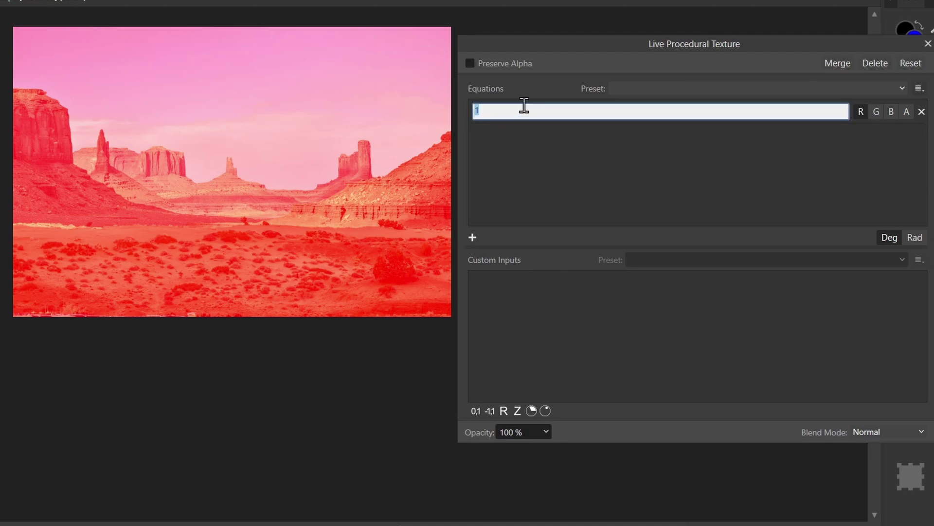
{"action": "type", "text": "0.5"}
{"action": "key", "text": "Return"}
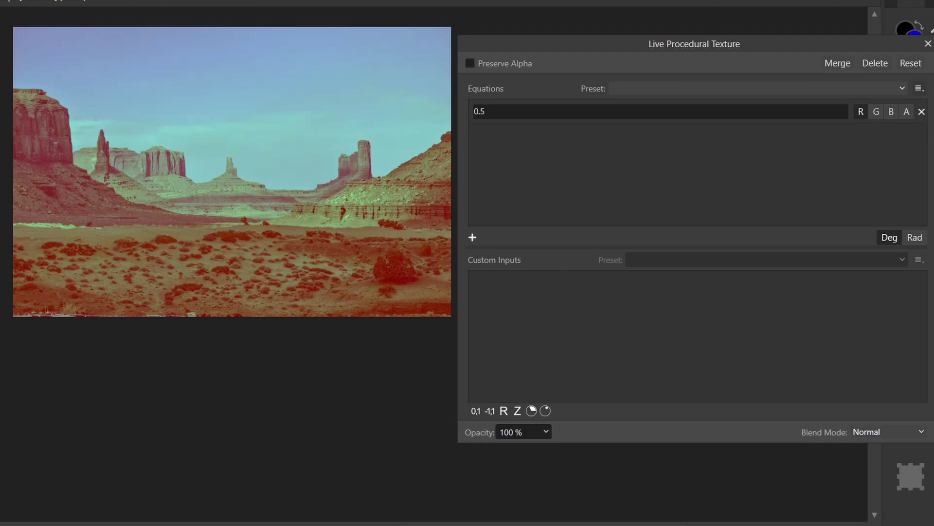
{"action": "left_click_drag", "start_coordinate": [906, 27], "coordinate": [360, 80]}
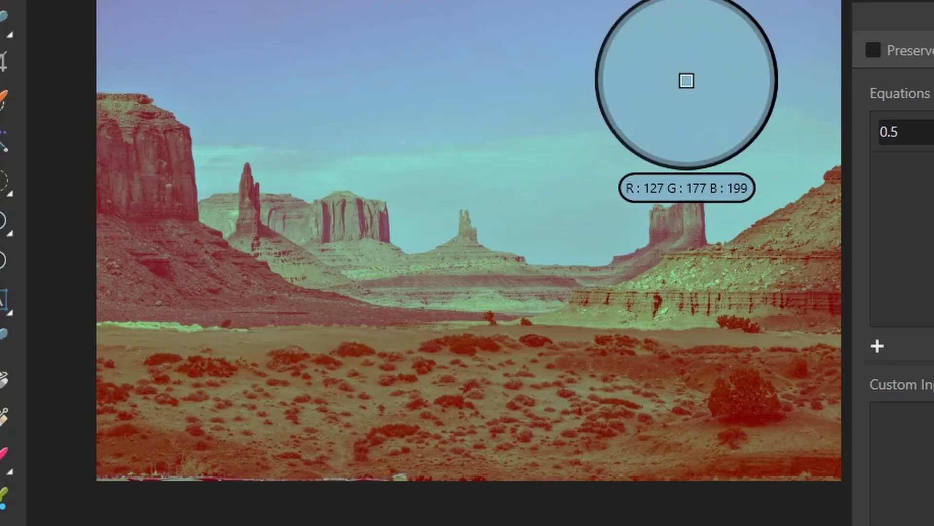
{"action": "left_click_drag", "start_coordinate": [686, 80], "coordinate": [262, 222]}
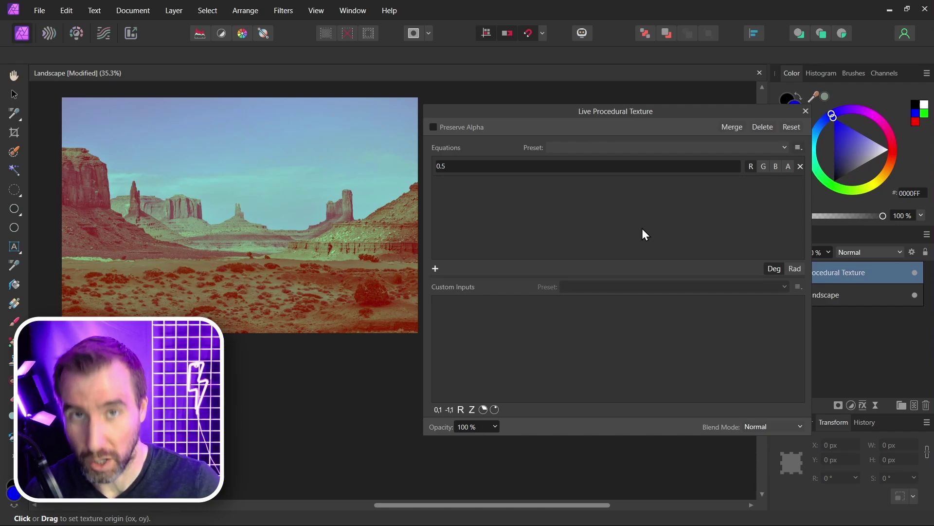
Replace the equation with 17 and sample the image and sky values.
{"action": "left_click", "coordinate": [505, 164]}
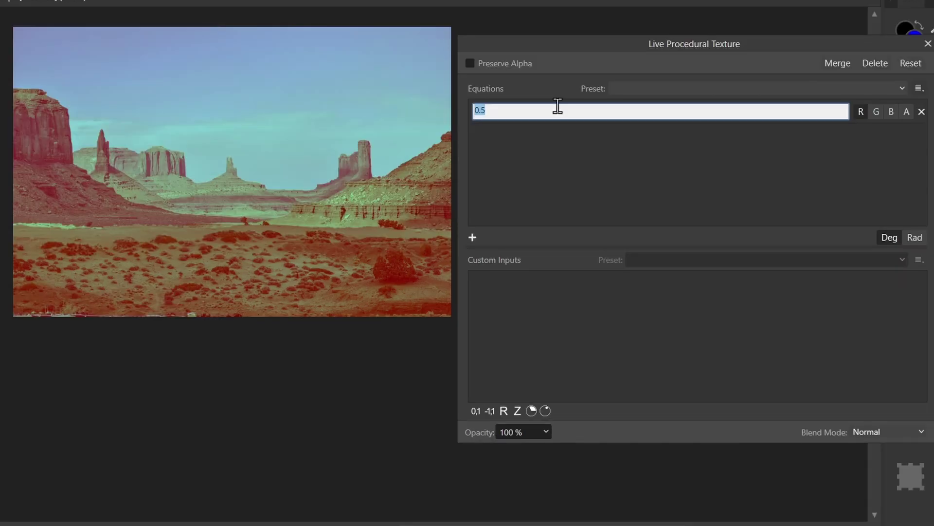
{"action": "type", "text": "17"}
{"action": "key", "text": "Return"}
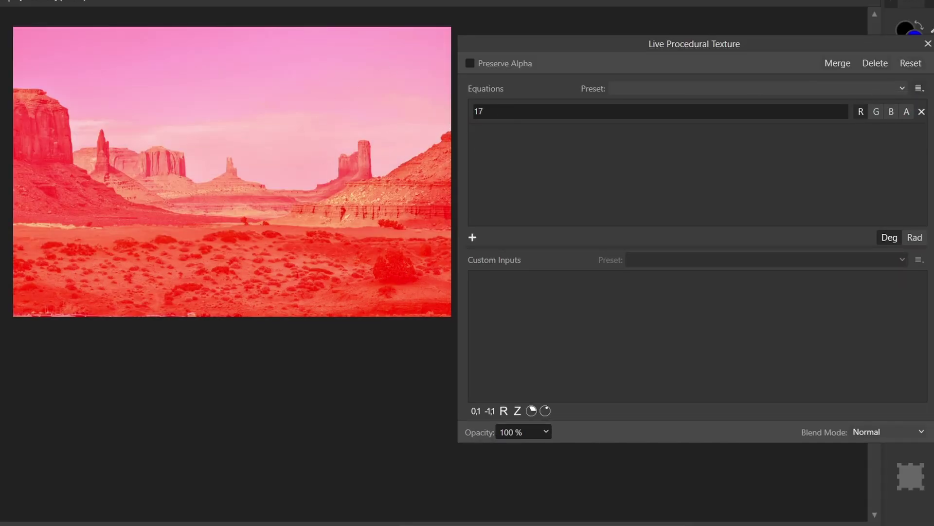
{"action": "left_click_drag", "start_coordinate": [369, 111], "coordinate": [307, 217]}
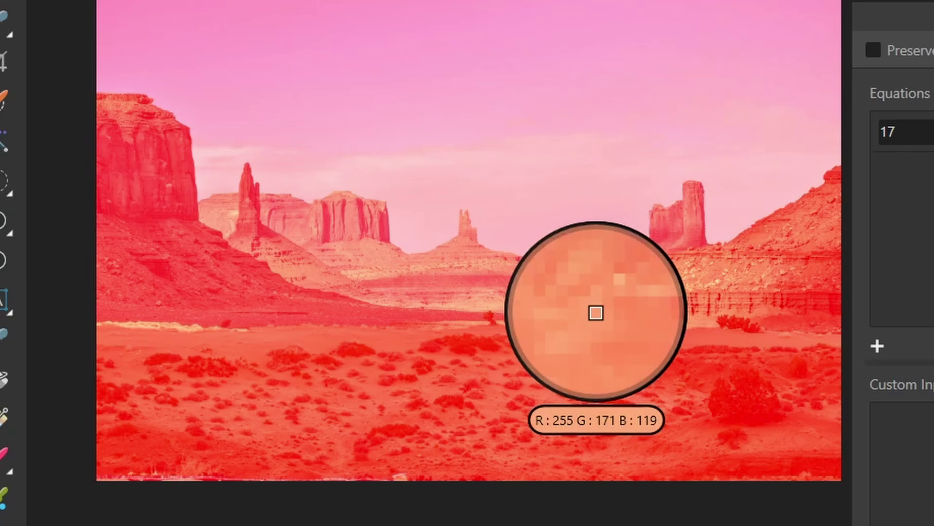
{"action": "left_click_drag", "start_coordinate": [596, 312], "coordinate": [474, 212]}
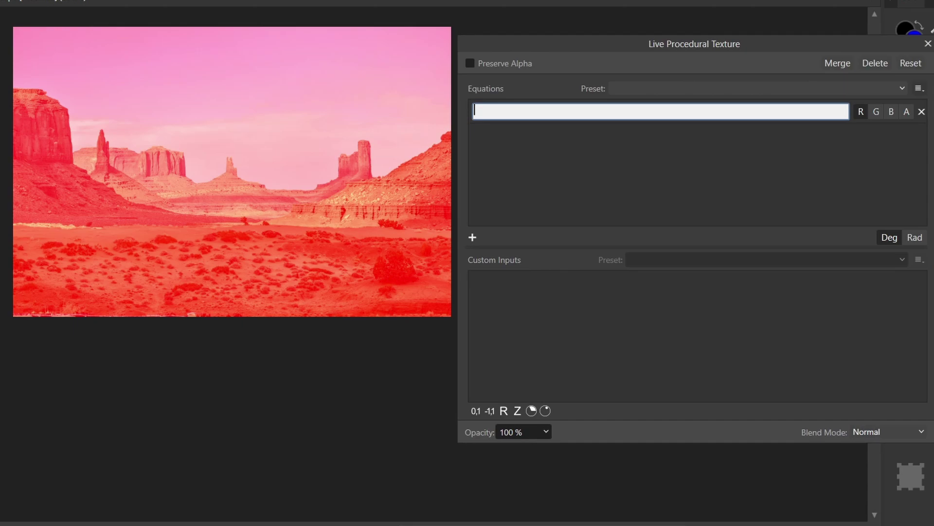
Try -45, sampling the sky and green scrub, then finish with the equation 6/0.
{"action": "type", "text": "-45"}
{"action": "key", "text": "Return"}
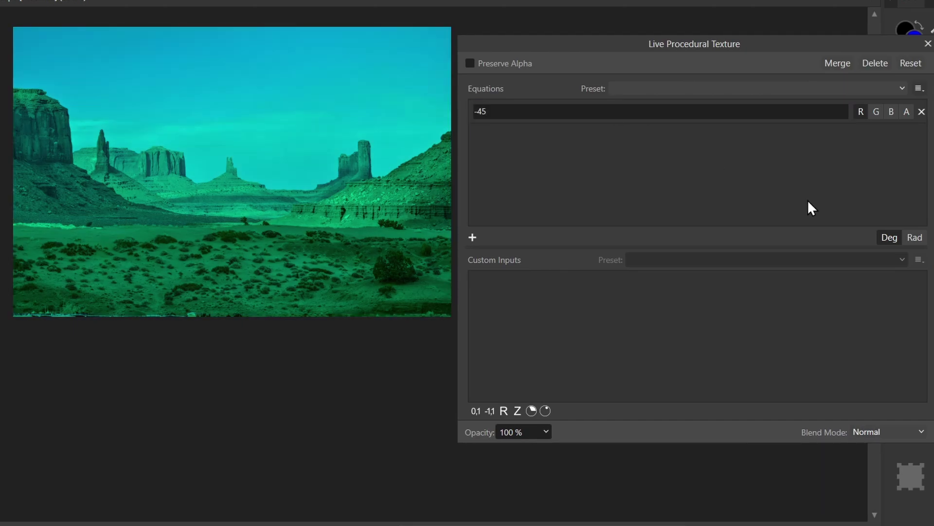
{"action": "left_click_drag", "start_coordinate": [905, 29], "coordinate": [359, 101]}
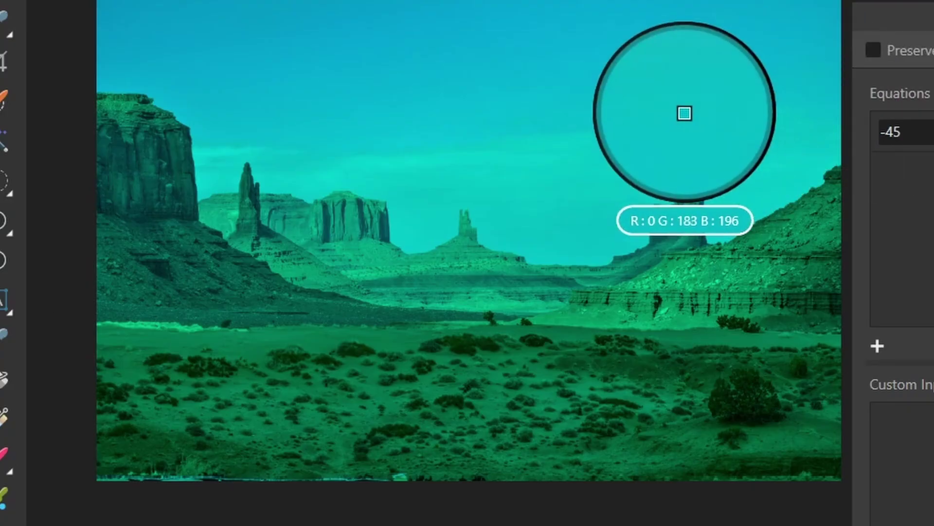
{"action": "left_click_drag", "start_coordinate": [685, 114], "coordinate": [323, 131]}
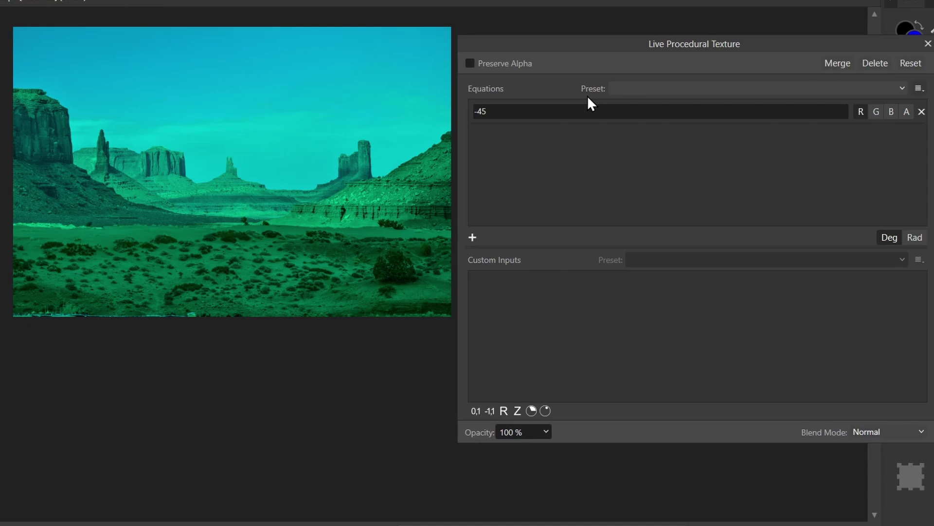
{"action": "left_click", "coordinate": [534, 112]}
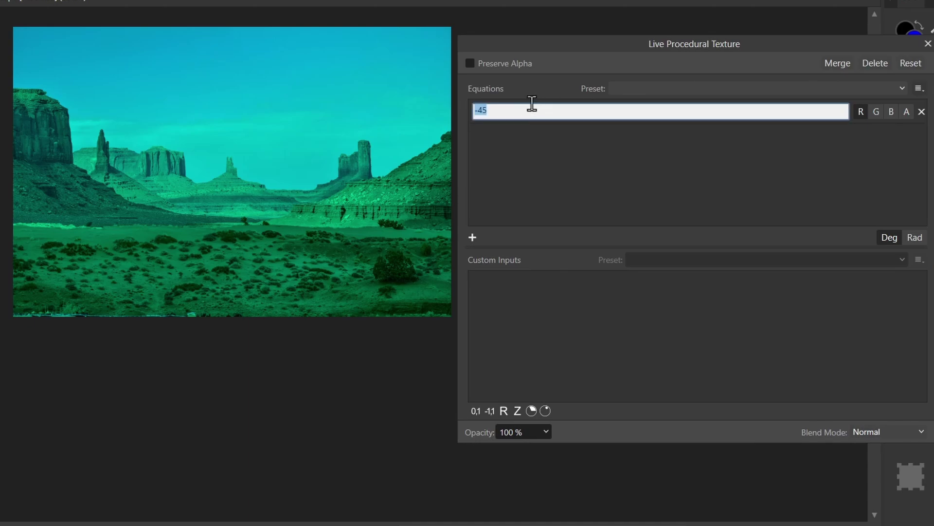
{"action": "type", "text": "6/0"}
{"action": "key", "text": "Return"}
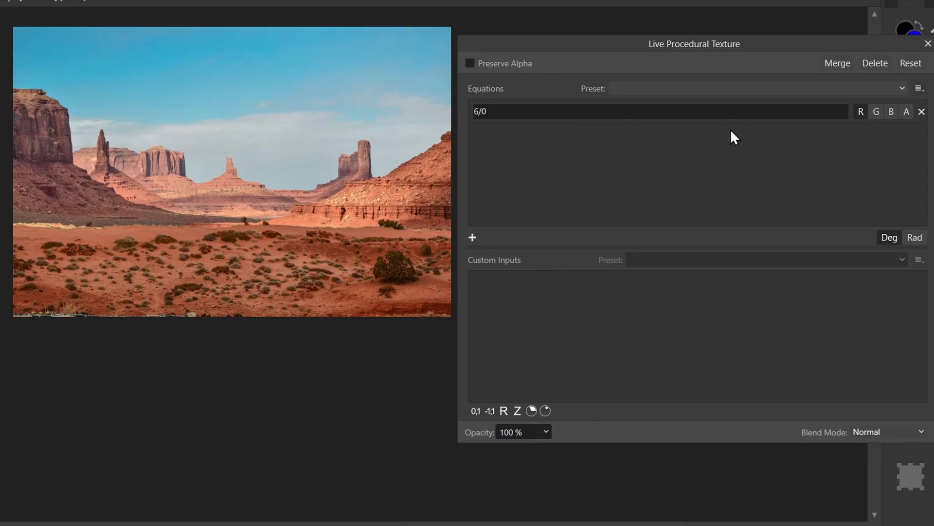
Overwrite the equation with an invalid nonsense string.
{"action": "left_click", "coordinate": [588, 110]}
{"action": "type", "text": "8974389743897 kjlklj fklj fgklj gfd jk lgj980irj"}
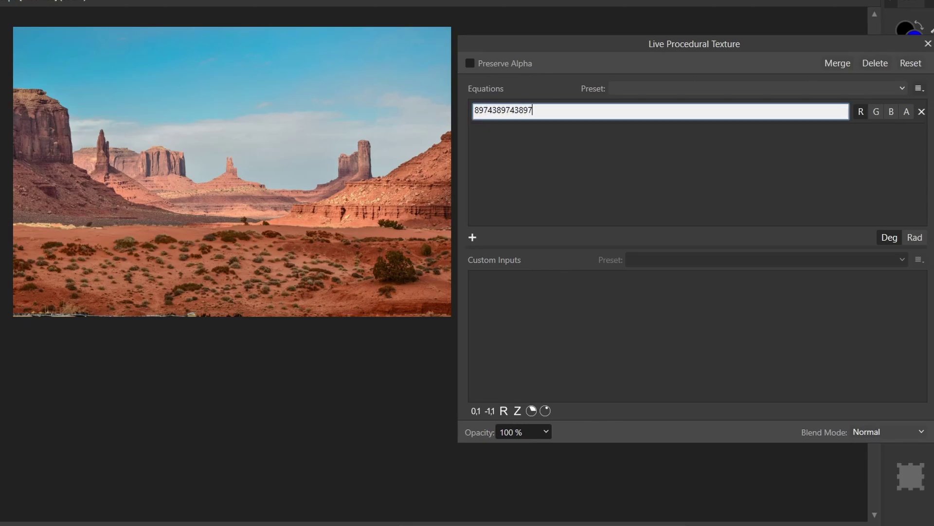
{"action": "key", "text": "Return"}
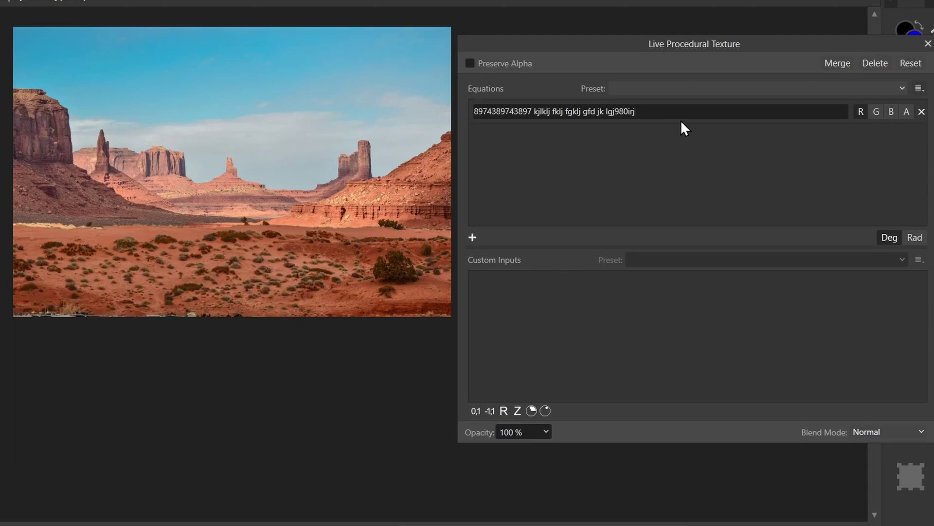
Add a second equation set to 1 and delete the invalid first row.
{"action": "left_click", "coordinate": [472, 238]}
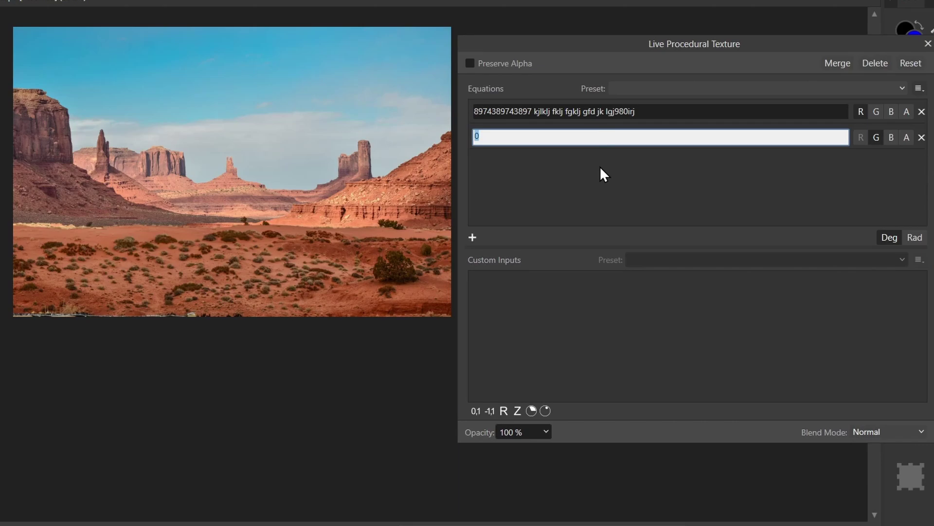
{"action": "type", "text": "1"}
{"action": "key", "text": "Return"}
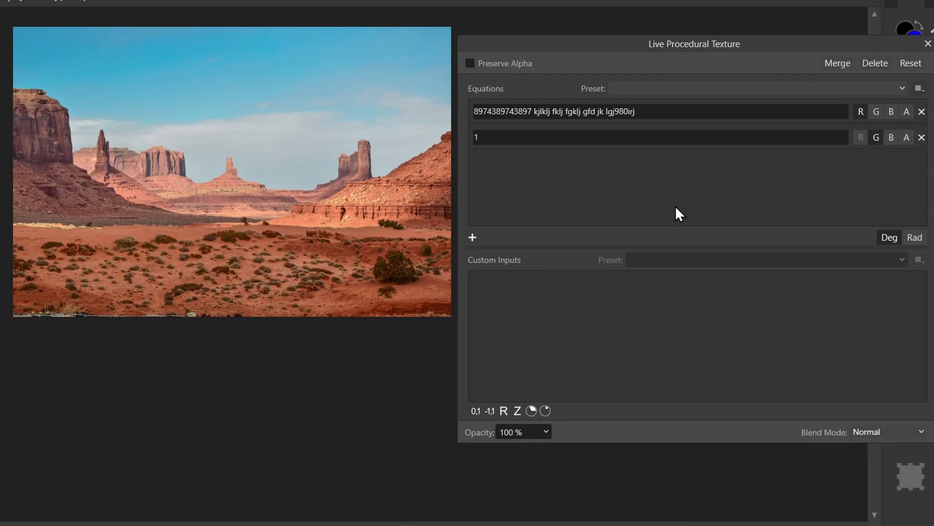
{"action": "left_click", "coordinate": [922, 113]}
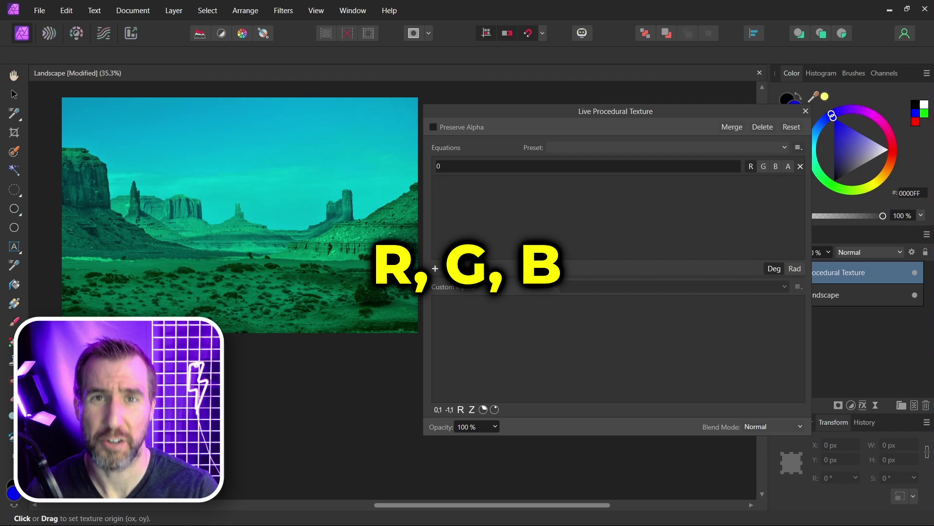
Enter R as the equation, then extend it to R/2 to halve the red.
{"action": "left_click", "coordinate": [487, 166]}
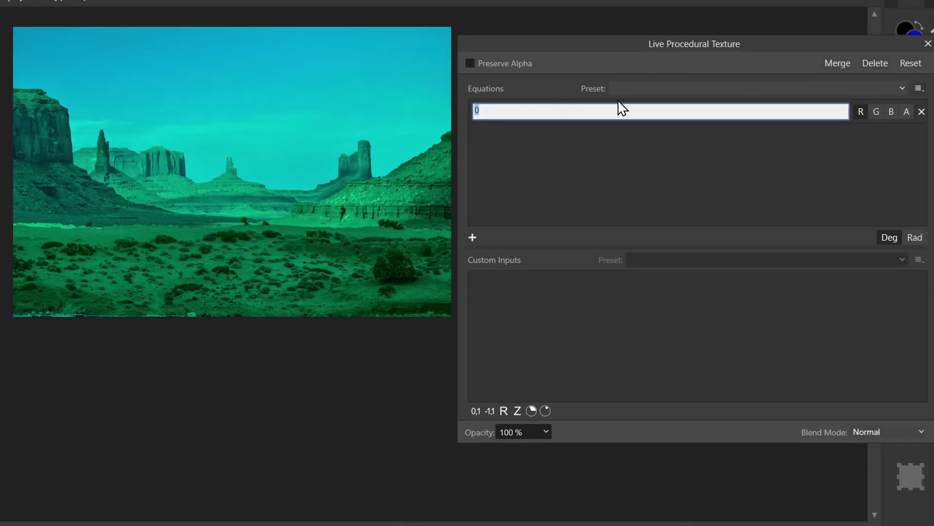
{"action": "type", "text": "R"}
{"action": "left_click", "coordinate": [598, 164]}
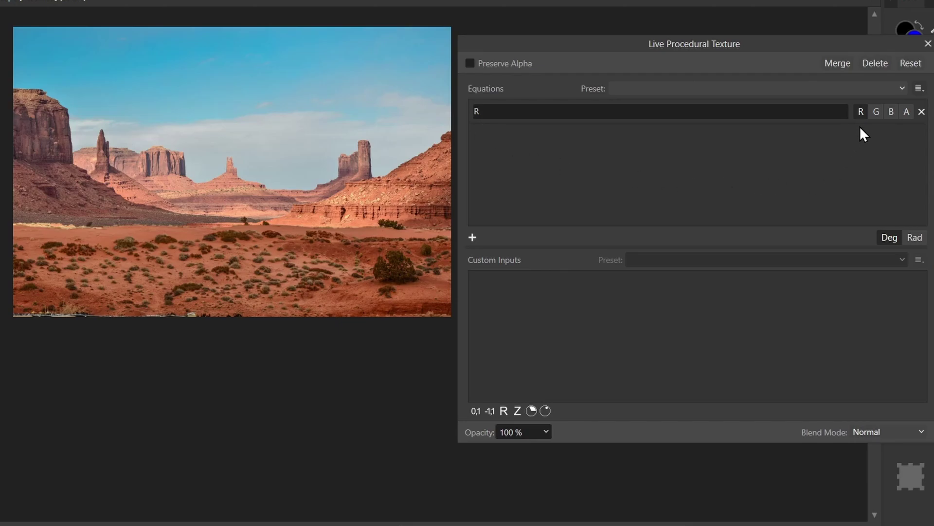
{"action": "left_click", "coordinate": [509, 112]}
{"action": "type", "text": "/"}
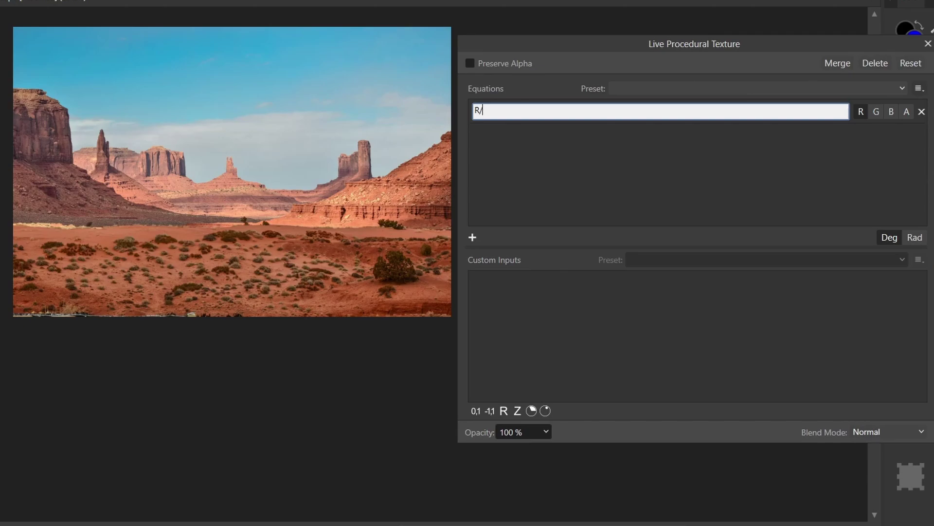
{"action": "type", "text": "2"}
{"action": "left_click", "coordinate": [631, 142]}
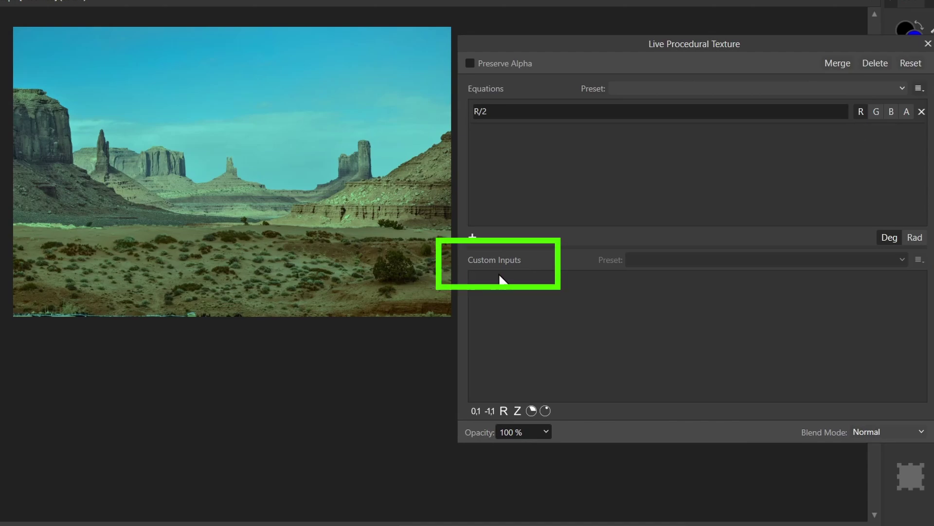
Add a 0–1 custom input a, change the equation to R*a, and drag a to zero.
{"action": "left_click", "coordinate": [475, 410]}
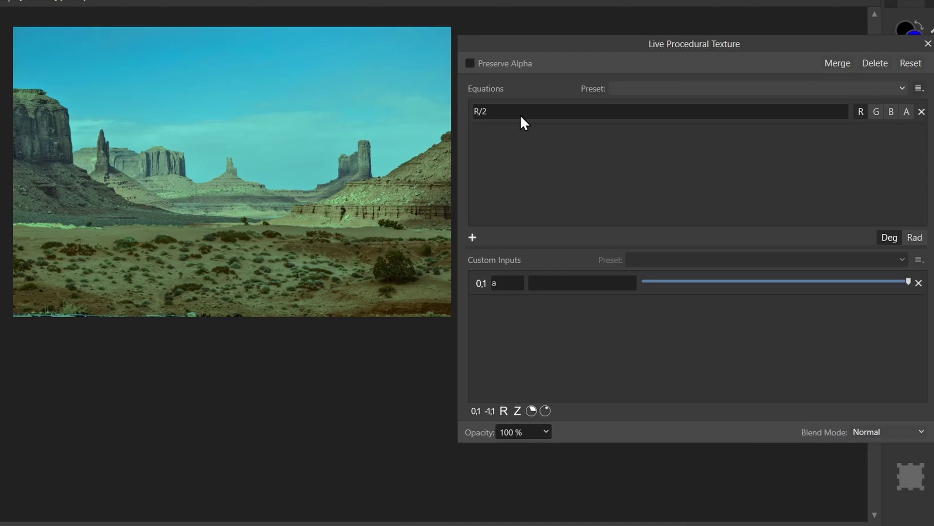
{"action": "left_click", "coordinate": [549, 110]}
{"action": "key", "text": "BackSpace"}
{"action": "key", "text": "BackSpace"}
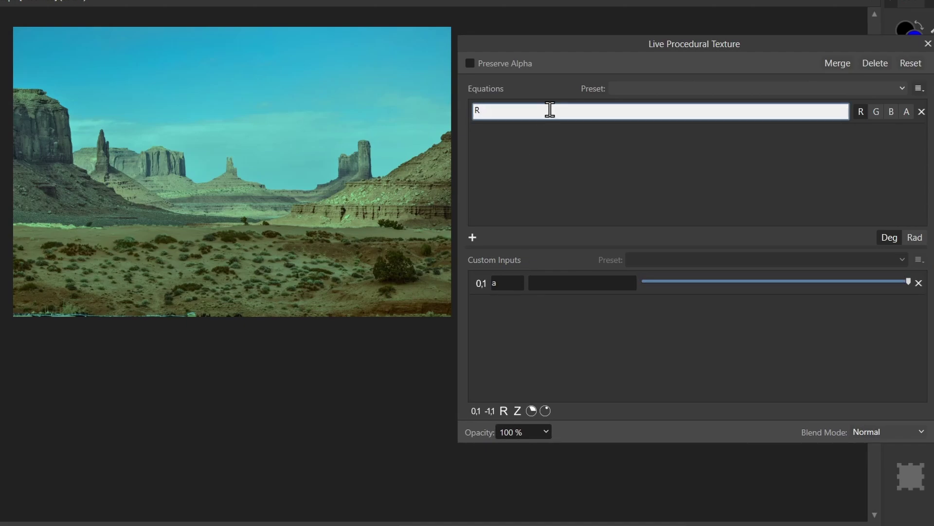
{"action": "type", "text": "*a"}
{"action": "key", "text": "Return"}
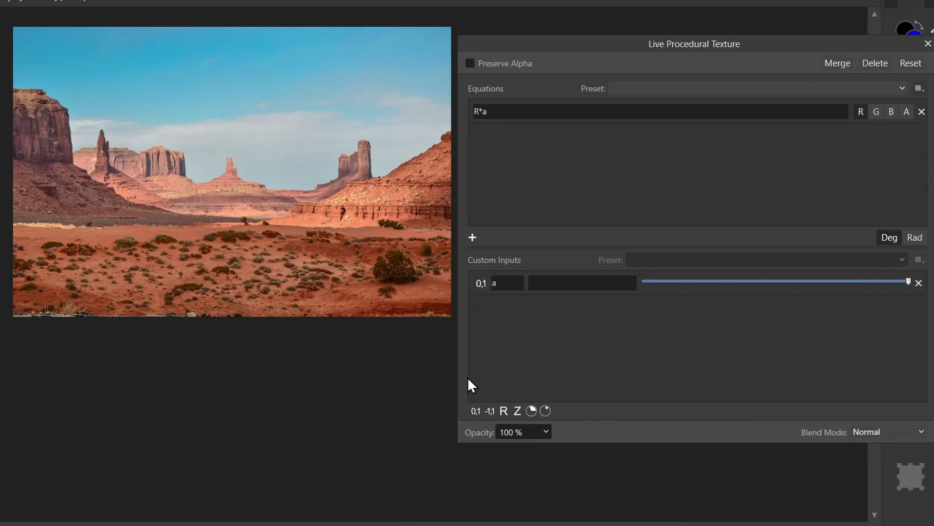
{"action": "left_click_drag", "start_coordinate": [825, 281], "coordinate": [908, 281]}
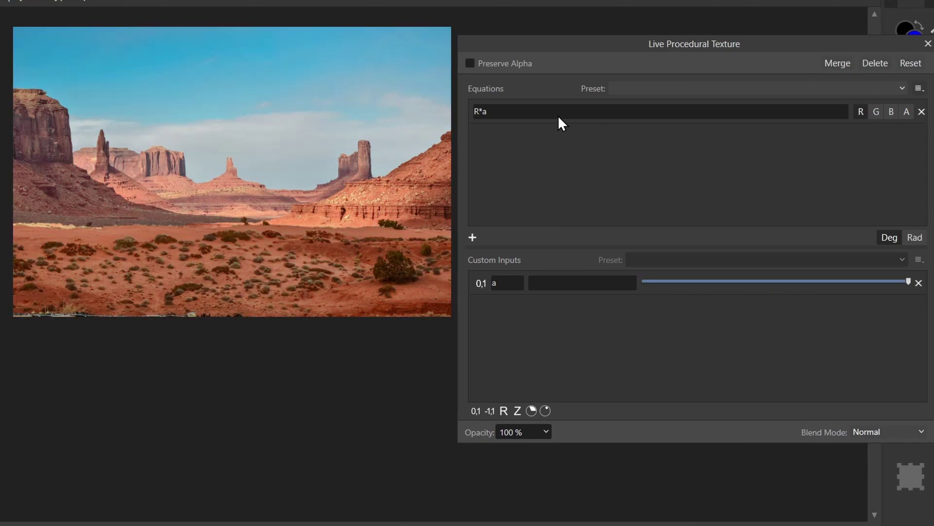
Add a G*b equation with a 0–1 input b and test its slider.
{"action": "left_click", "coordinate": [472, 237]}
{"action": "type", "text": "G*b"}
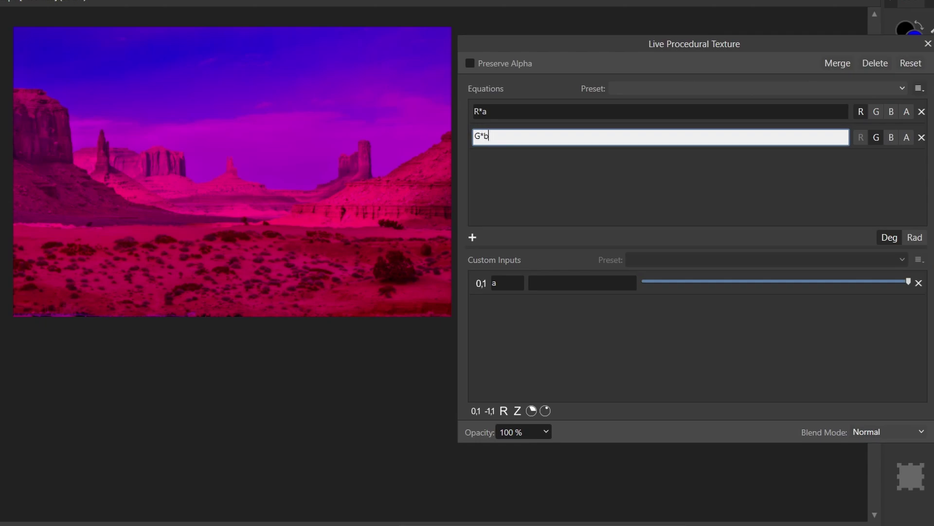
{"action": "key", "text": "Return"}
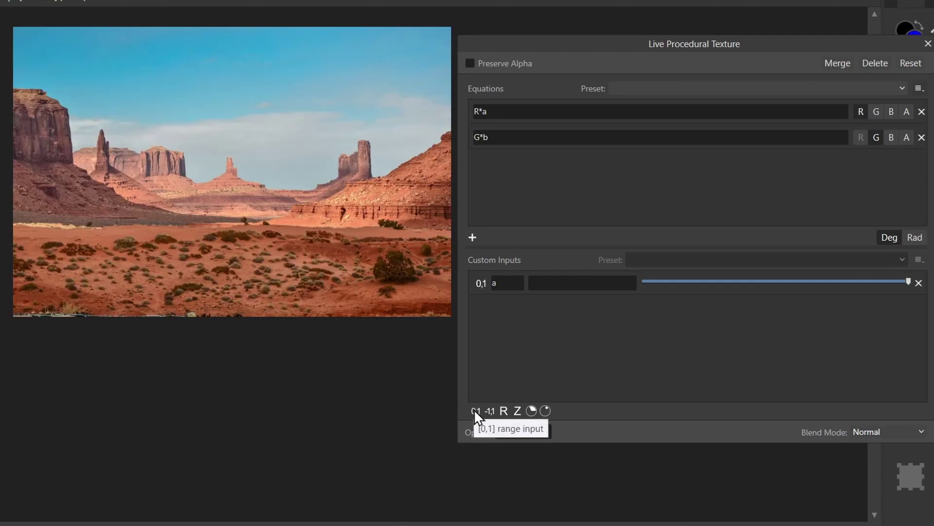
{"action": "left_click", "coordinate": [475, 410]}
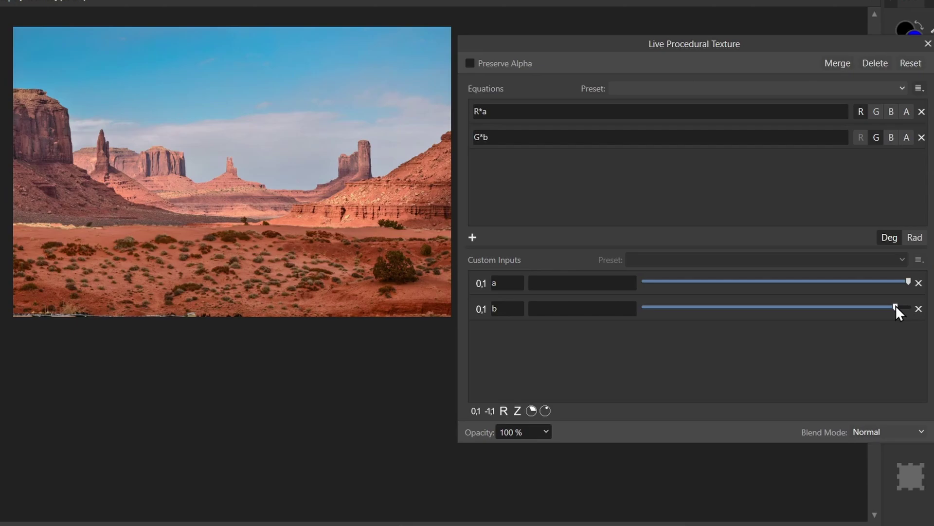
{"action": "mouse_move", "coordinate": [896, 307]}
{"action": "left_mouse_down"}
{"action": "mouse_move", "coordinate": [740, 307]}
{"action": "mouse_move", "coordinate": [908, 306]}
{"action": "left_mouse_up"}
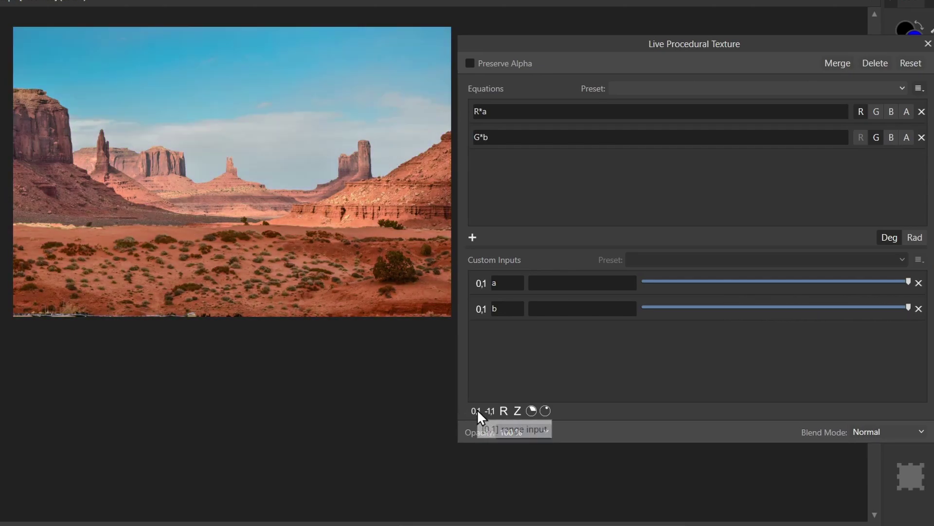
Add a 0–1 input c and a third equation B*c for the blue channel.
{"action": "left_click", "coordinate": [476, 411]}
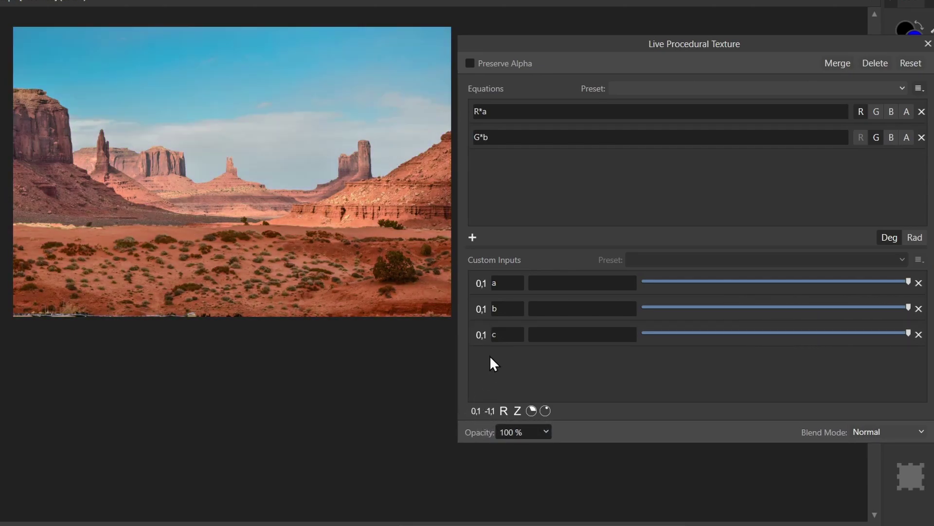
{"action": "left_click", "coordinate": [472, 237]}
{"action": "left_click", "coordinate": [490, 161]}
{"action": "type", "text": "B*c"}
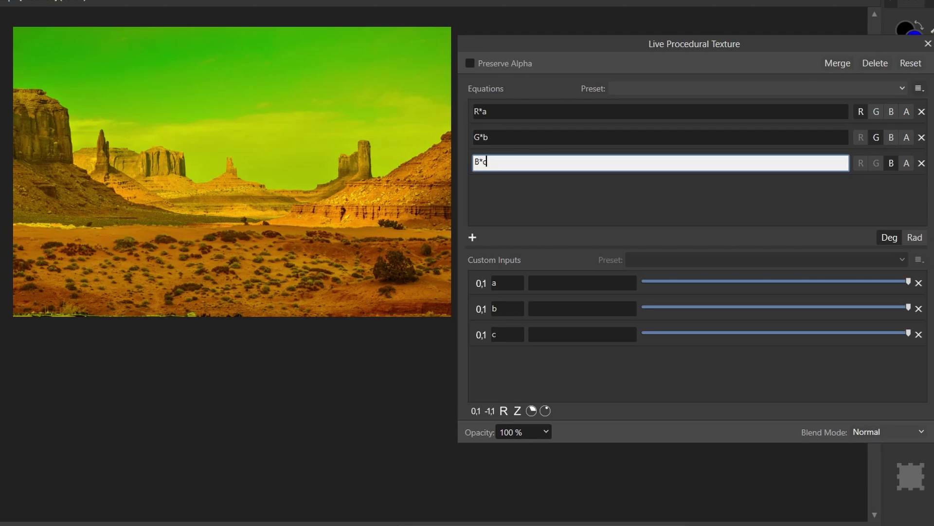
{"action": "key", "text": "Return"}
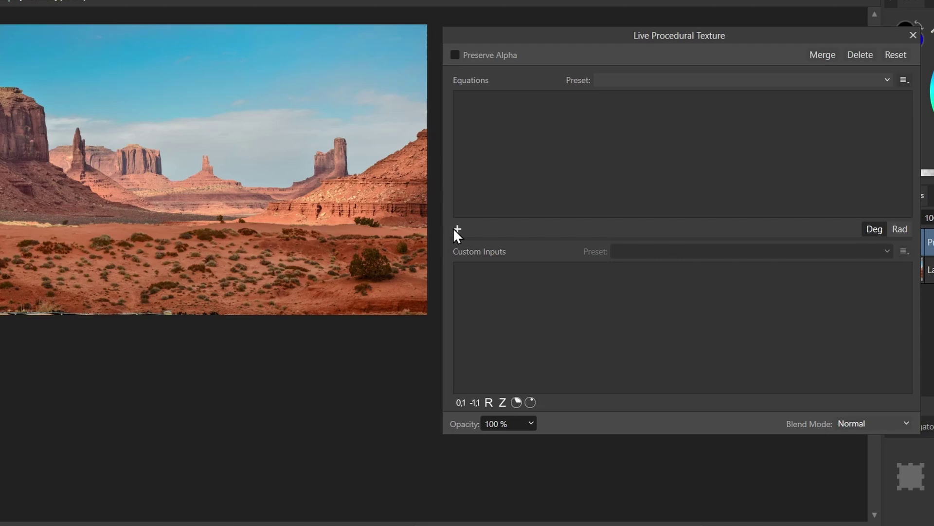
Add an equation applied to R, G and B set to 0.5, making the image mid-grey.
{"action": "left_click", "coordinate": [457, 229]}
{"action": "left_click", "coordinate": [861, 104]}
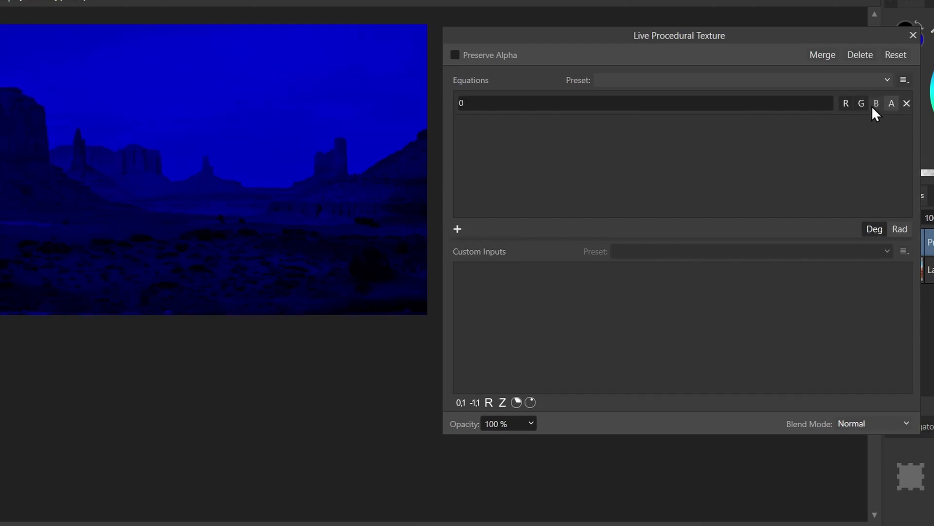
{"action": "left_click", "coordinate": [872, 105]}
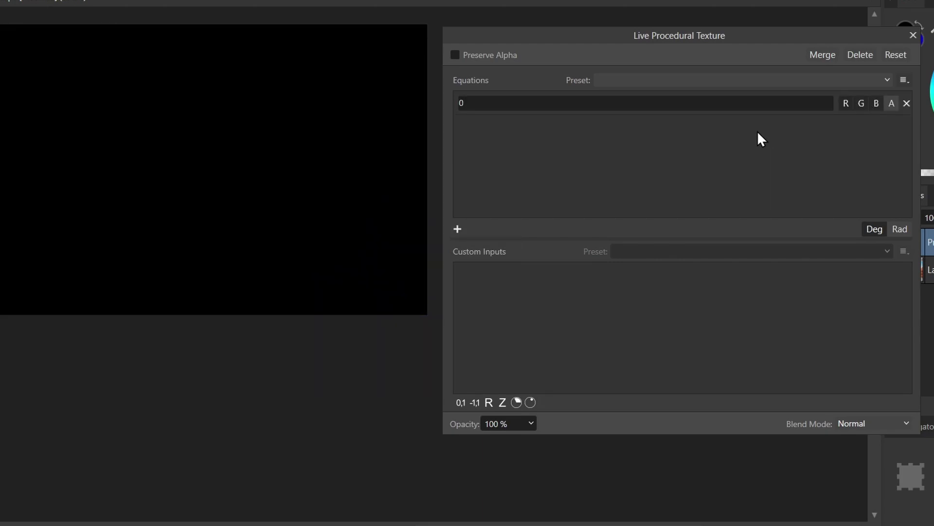
{"action": "left_click", "coordinate": [556, 108]}
{"action": "type", "text": ".5"}
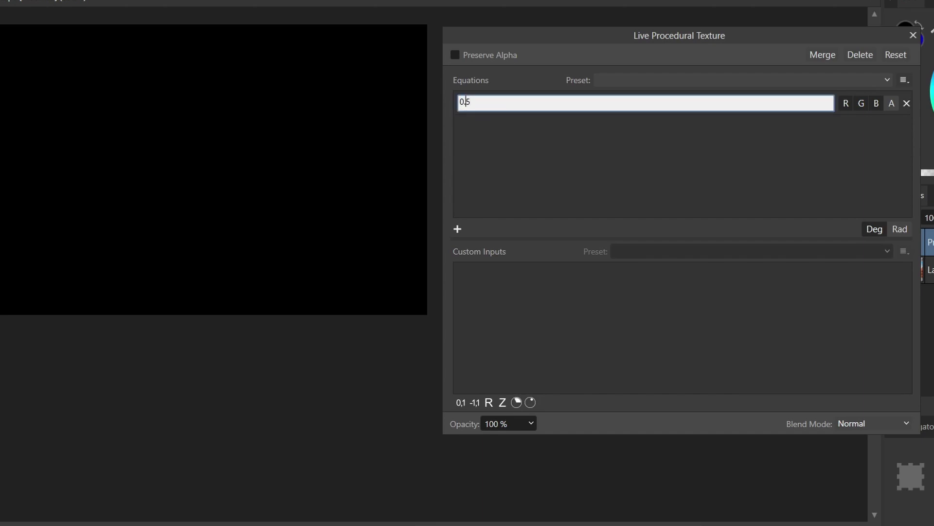
{"action": "key", "text": "Return"}
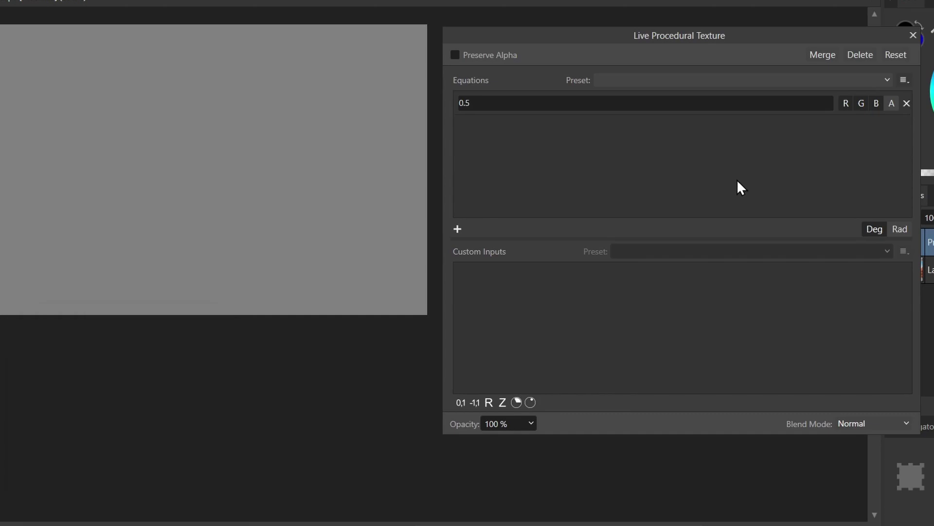
Replace 0.5 with the average equation (R + G + B)/3.
{"action": "left_click", "coordinate": [526, 100]}
{"action": "key", "text": "BackSpace"}
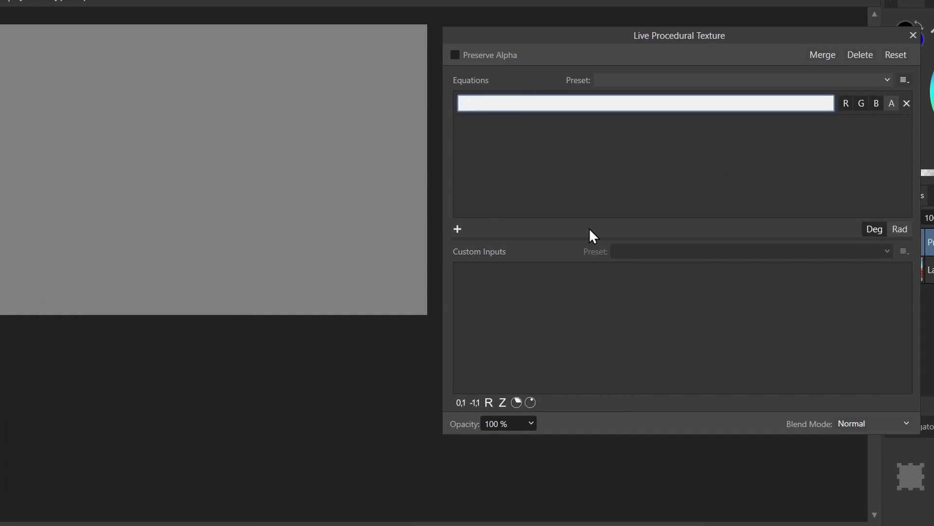
{"action": "type", "text": "(R + G + B)/3"}
{"action": "key", "text": "Return"}
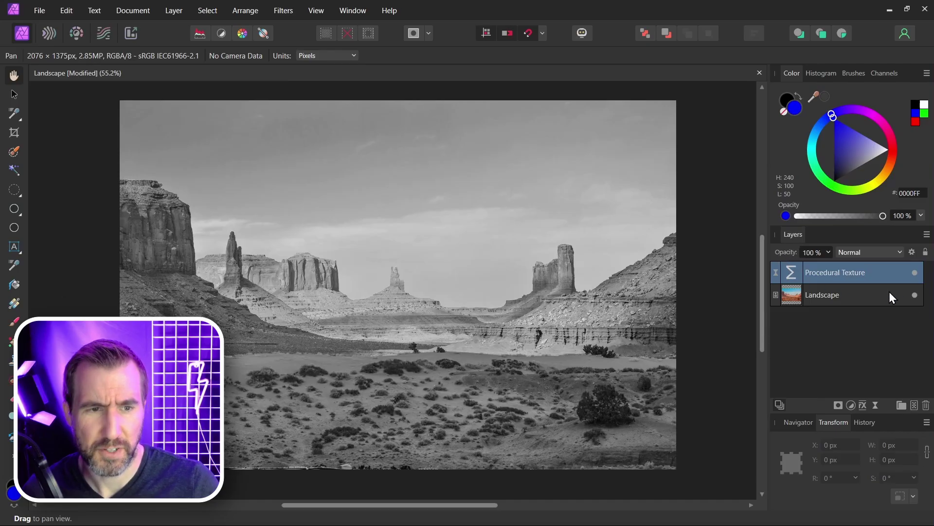
Draw red, green and blue squares over the sky, then place the visible texture layer above them.
{"action": "left_click", "coordinate": [915, 272]}
{"action": "key", "text": "m"}
{"action": "left_click_drag", "start_coordinate": [177, 170], "coordinate": [338, 330]}
{"action": "key", "text": "v"}
{"action": "key", "text": "ctrl+j"}
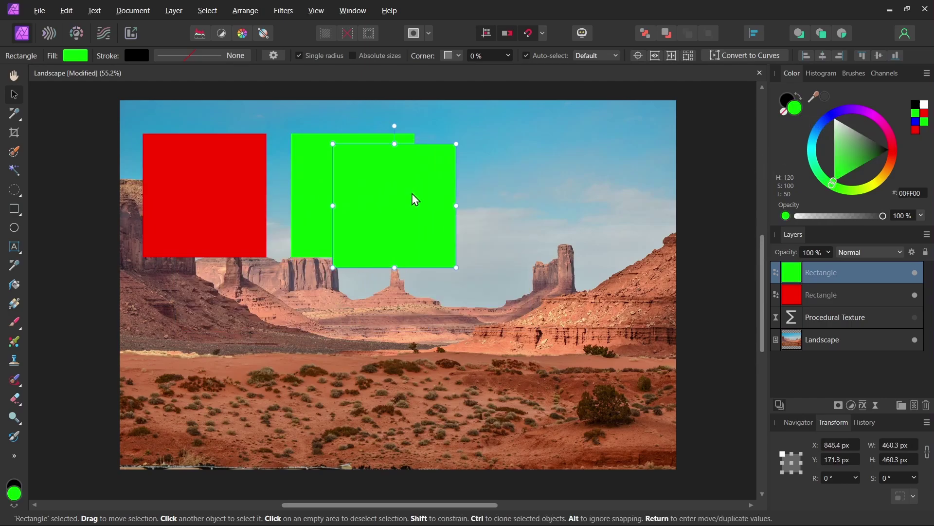
{"action": "left_click_drag", "start_coordinate": [412, 193], "coordinate": [510, 182]}
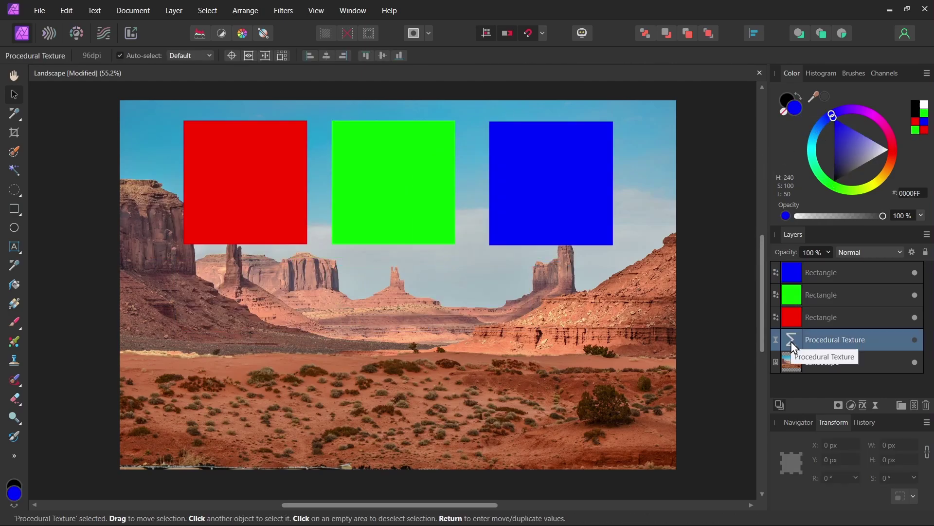
{"action": "left_click_drag", "start_coordinate": [792, 342], "coordinate": [792, 261]}
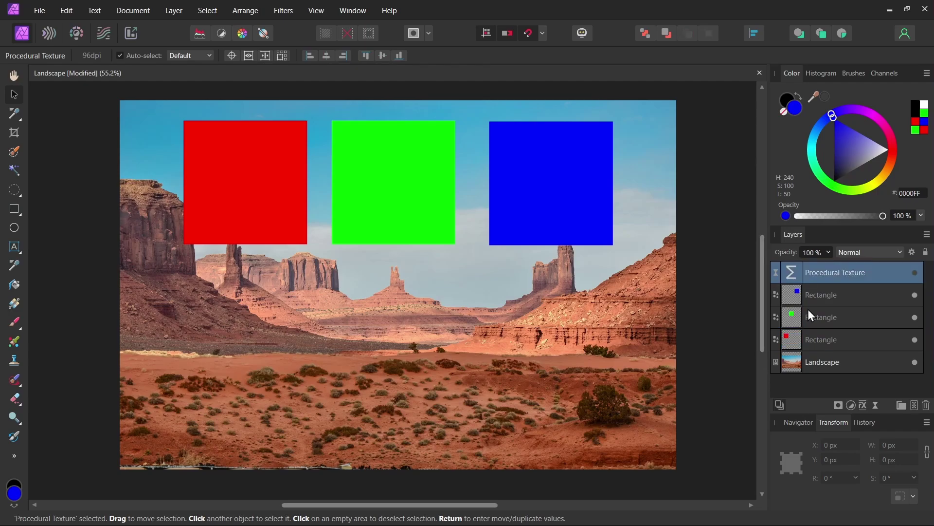
{"action": "left_click", "coordinate": [915, 273]}
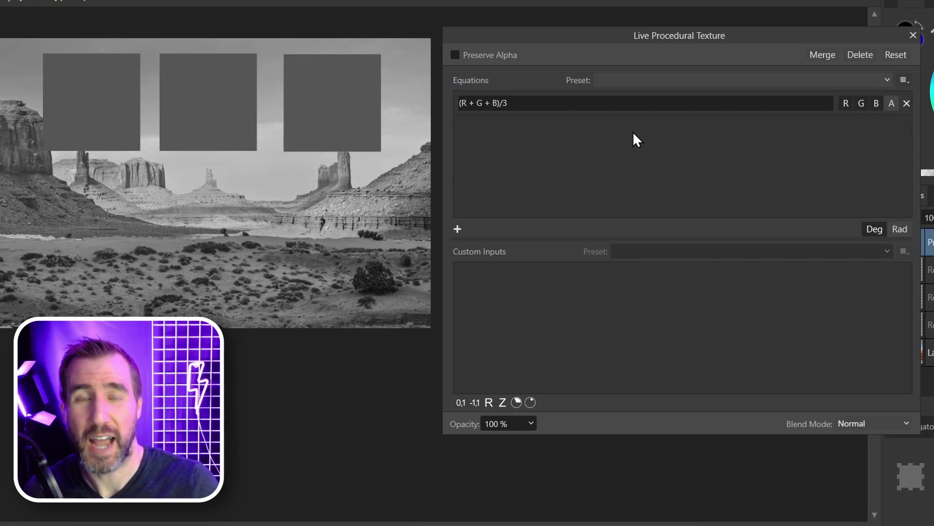
Replace the average with the weighted equation 0.3*R + 0.59*G + 0.11*B.
{"action": "left_click", "coordinate": [516, 103]}
{"action": "type", "text": "0.3*"}
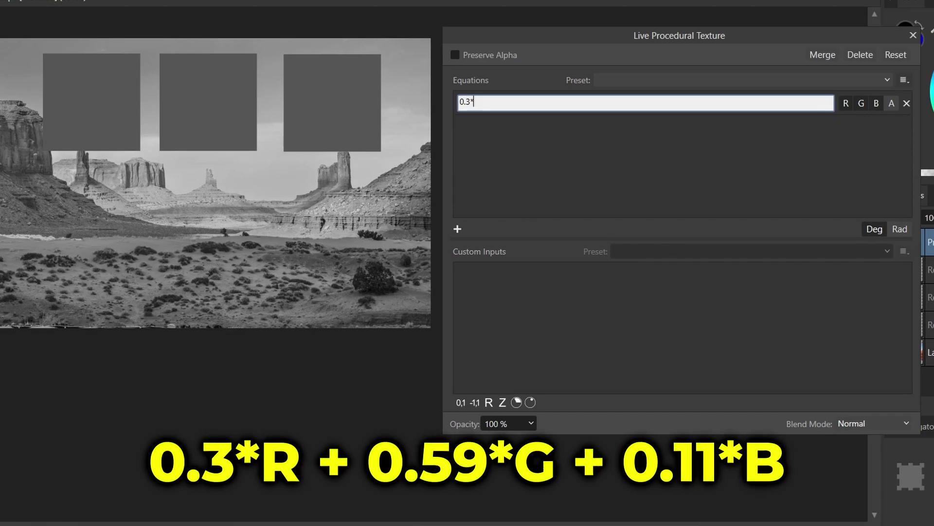
{"action": "type", "text": "R + 0.59*G + 0.11*B"}
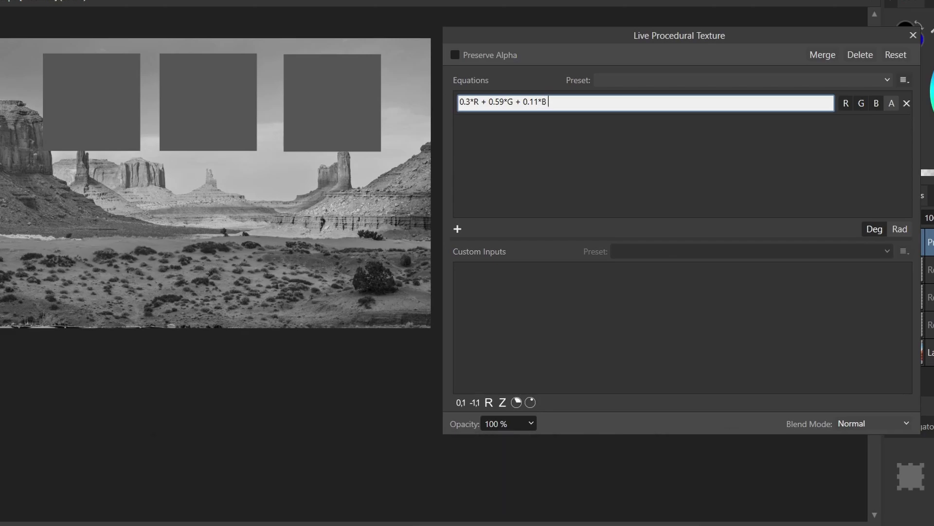
{"action": "key", "text": "Return"}
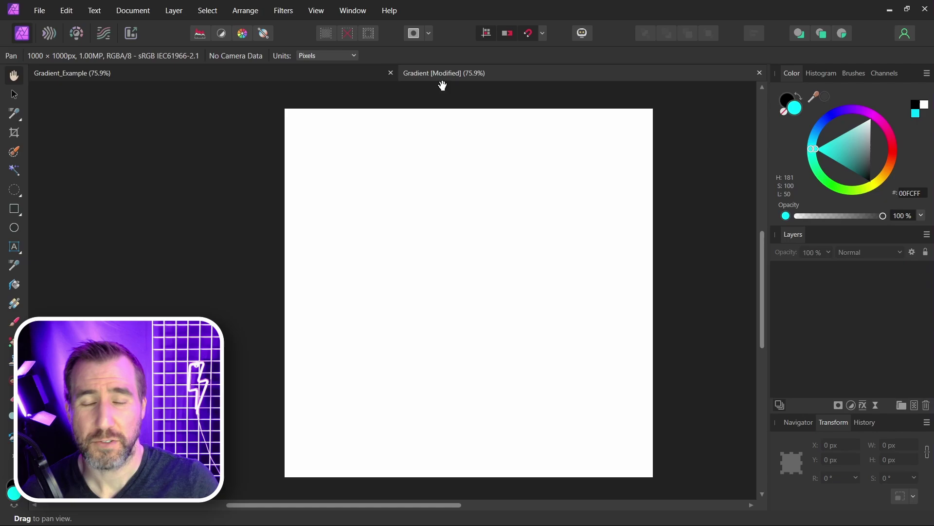
Add a new fill layer tinted light cyan and put a live Procedural Texture filter on it.
{"action": "left_click", "coordinate": [167, 8]}
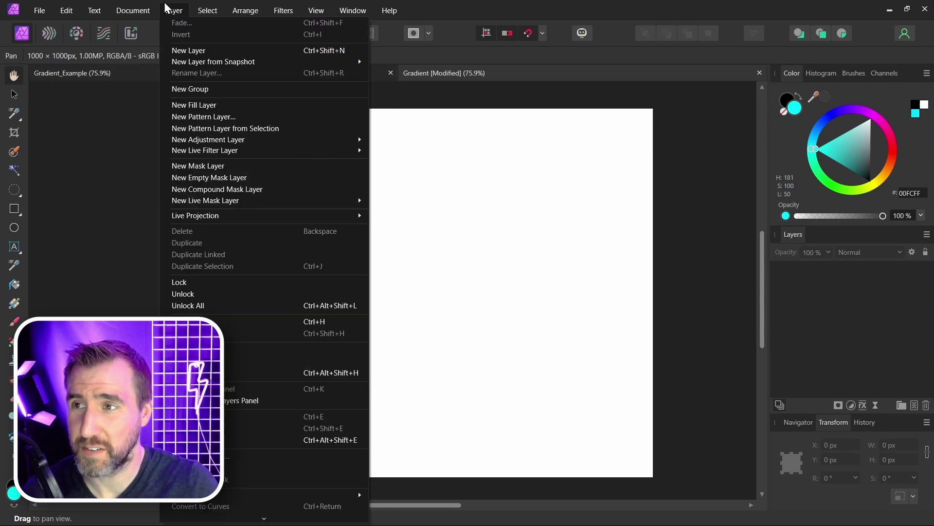
{"action": "left_click", "coordinate": [208, 104]}
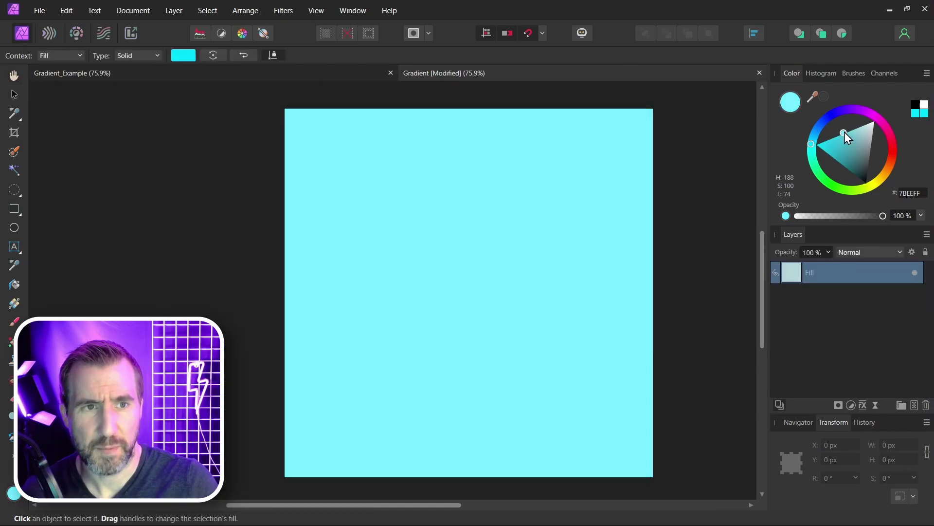
{"action": "left_click", "coordinate": [845, 130]}
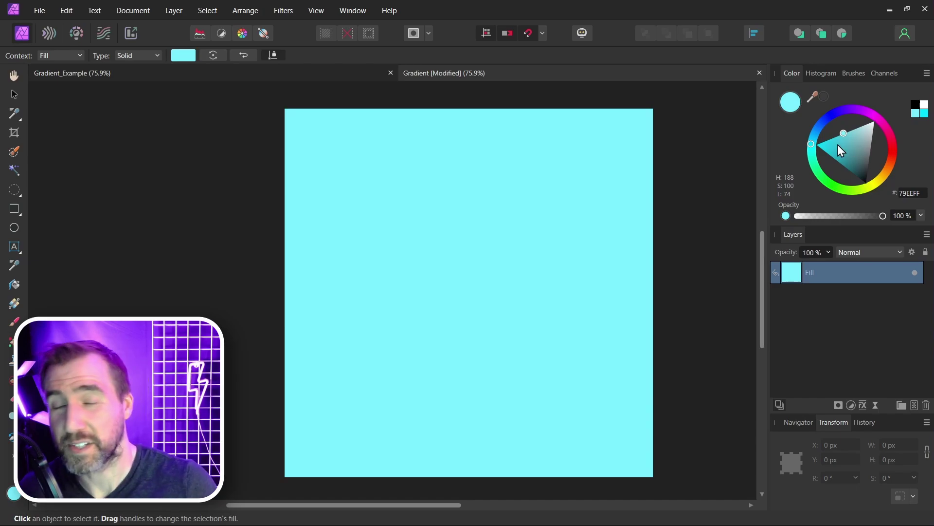
{"action": "left_click", "coordinate": [876, 405]}
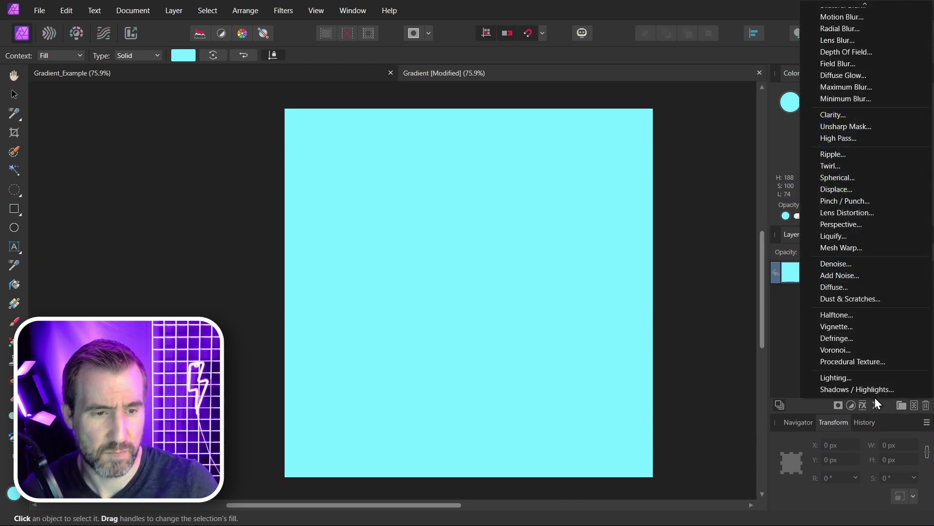
{"action": "left_click", "coordinate": [870, 358]}
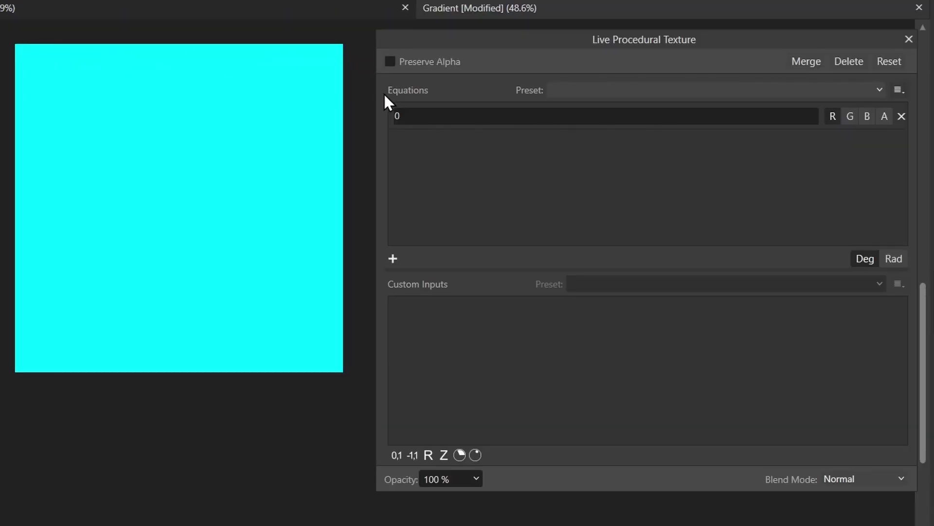
Enter x as the first procedural texture equation.
{"action": "left_click", "coordinate": [491, 114]}
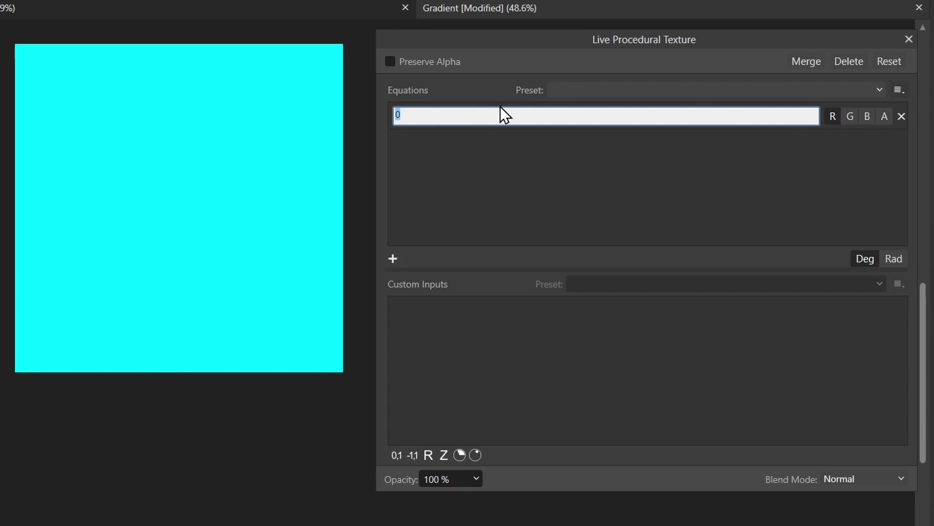
{"action": "type", "text": "x"}
{"action": "key", "text": "Return"}
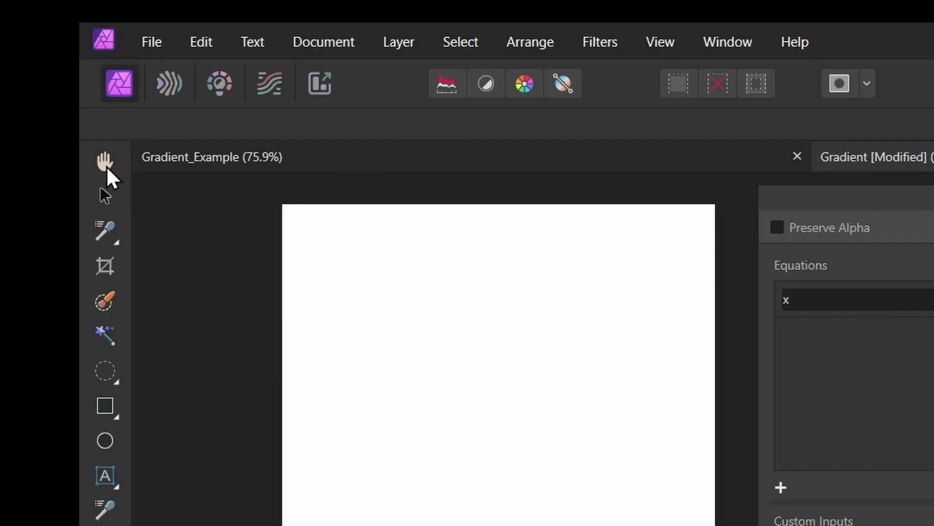
{"action": "left_click", "coordinate": [104, 163]}
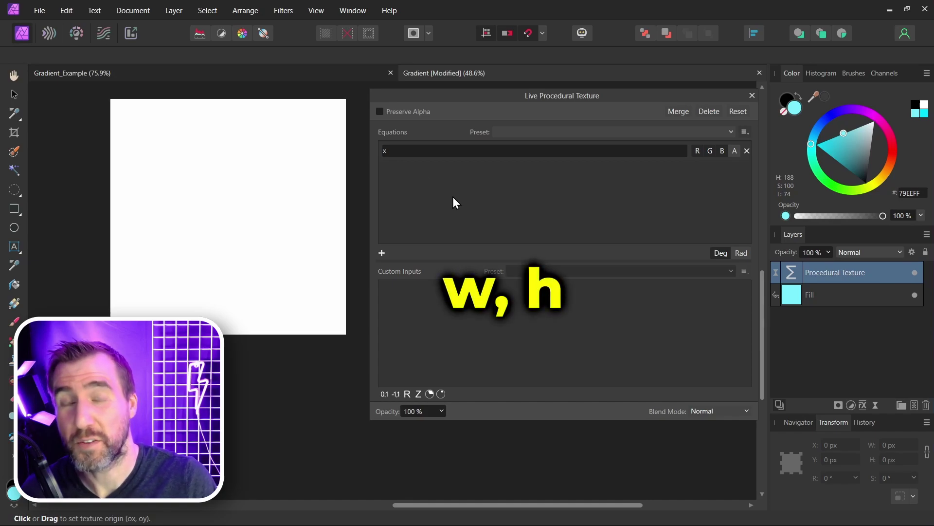
Extend the equation to x/w for a left-to-right black-to-white gradient.
{"action": "left_click", "coordinate": [415, 149]}
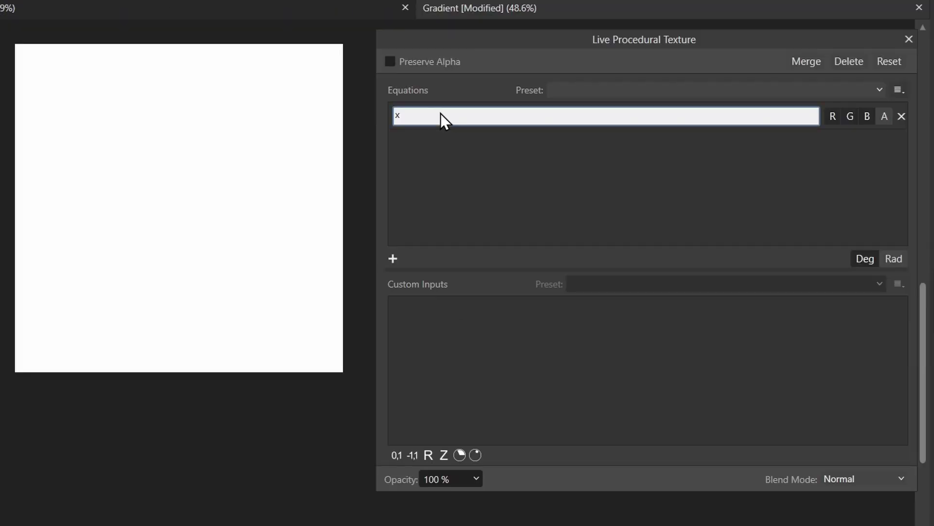
{"action": "left_click", "coordinate": [440, 112]}
{"action": "type", "text": "/w"}
{"action": "key", "text": "Return"}
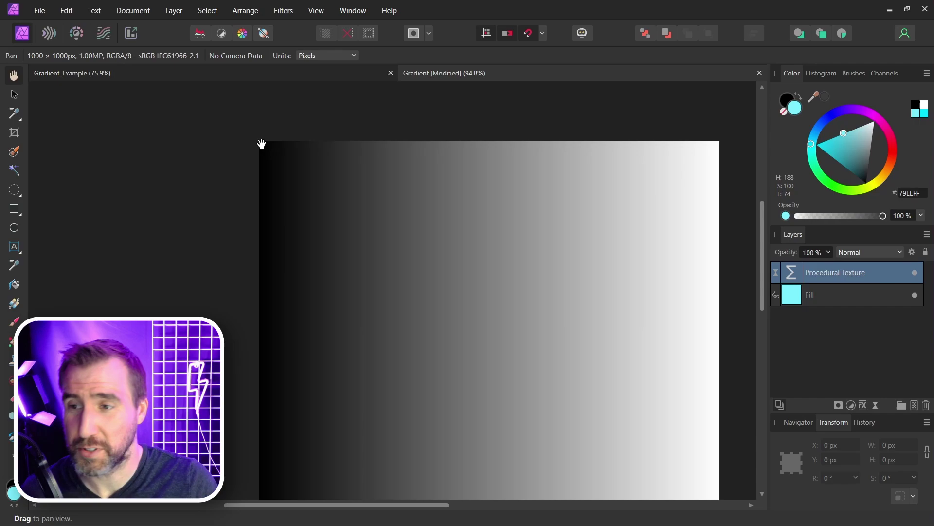
{"action": "scroll", "coordinate": [242, 135], "scroll_direction": "up", "scroll_amount": 3}
{"action": "scroll", "coordinate": [313, 156], "scroll_direction": "up", "scroll_amount": 6}
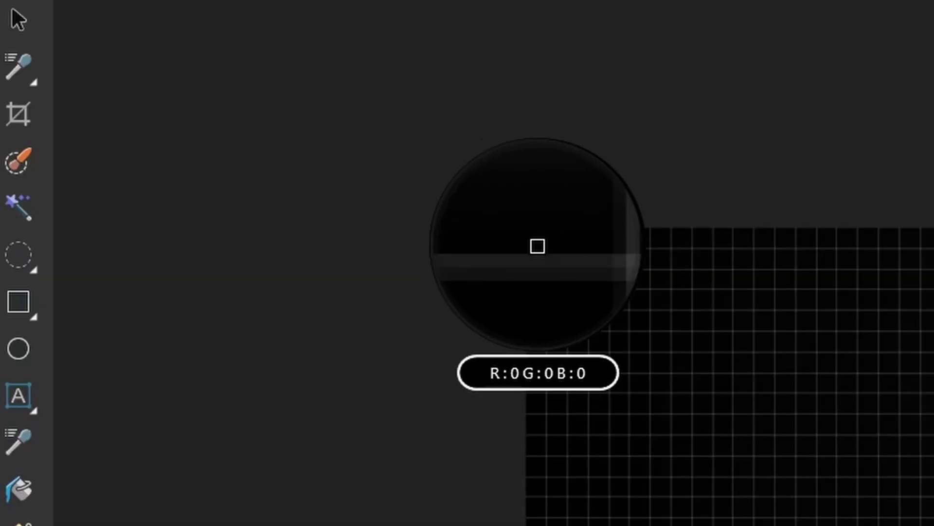
{"action": "mouse_move", "coordinate": [537, 245]}
{"action": "left_mouse_down"}
{"action": "mouse_move", "coordinate": [536, 238]}
{"action": "mouse_move", "coordinate": [546, 246]}
{"action": "left_mouse_up"}
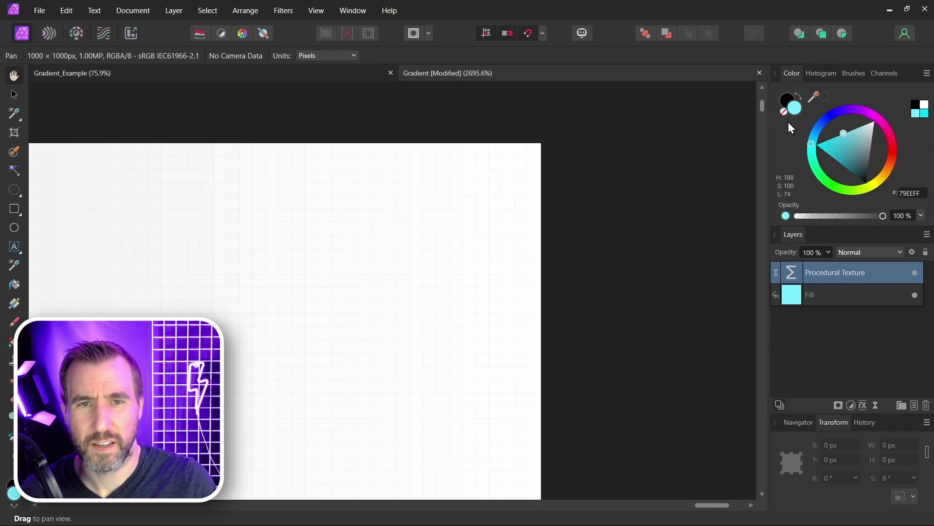
{"action": "left_click_drag", "start_coordinate": [813, 97], "coordinate": [538, 147]}
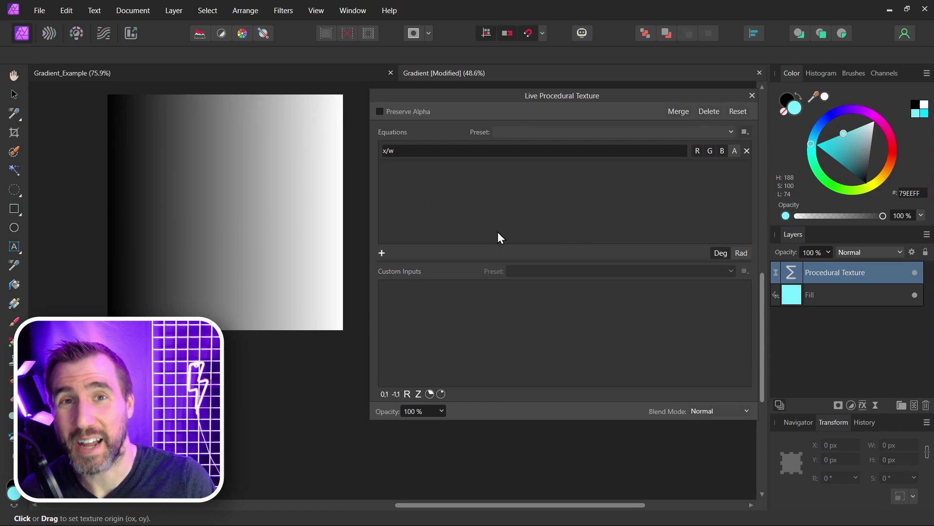
Change the equation to y/h for a vertical gradient.
{"action": "left_click", "coordinate": [404, 148]}
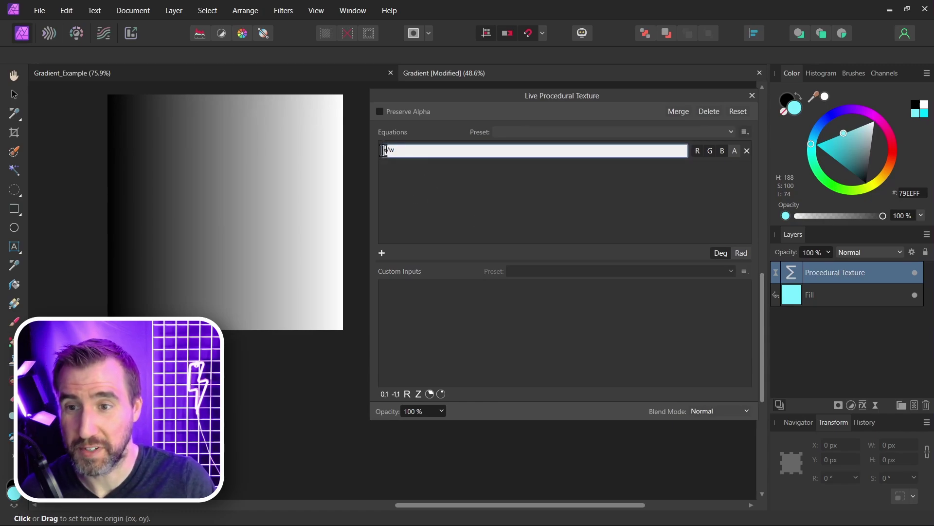
{"action": "type", "text": "y"}
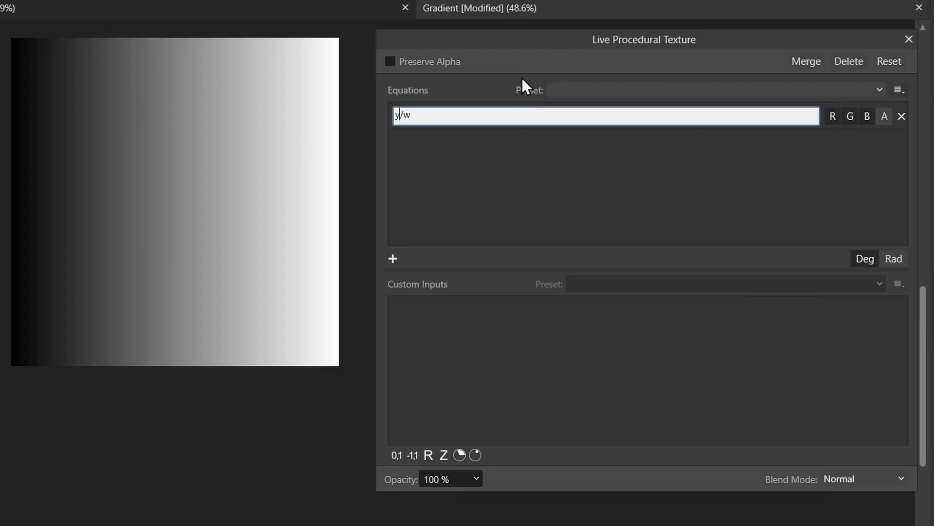
{"action": "key", "text": "End"}
{"action": "key", "text": "BackSpace"}
{"action": "type", "text": "h"}
{"action": "key", "text": "Return"}
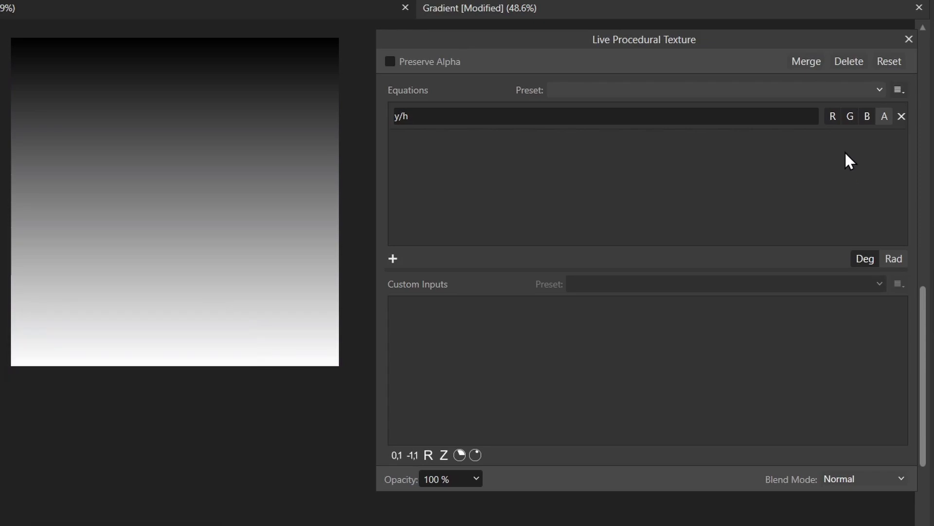
Turn off the G and B channels for that equation and add a second x/w equation.
{"action": "left_click", "coordinate": [849, 117]}
{"action": "left_click", "coordinate": [865, 118]}
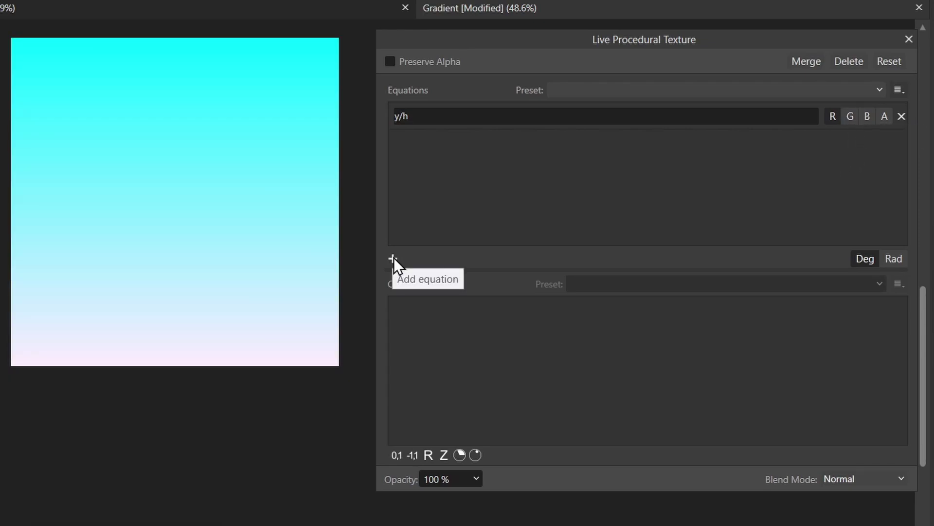
{"action": "left_click", "coordinate": [393, 258]}
{"action": "left_click", "coordinate": [433, 144]}
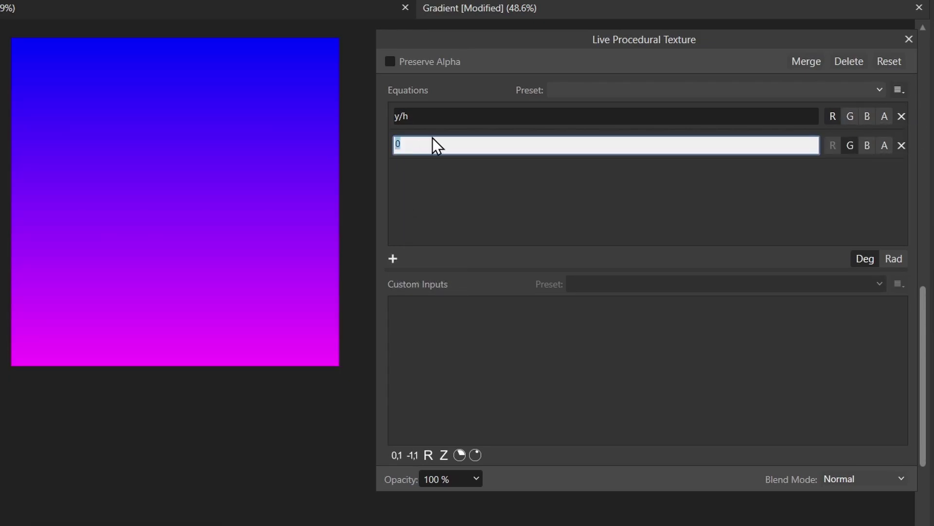
{"action": "type", "text": "x/w"}
{"action": "key", "text": "Return"}
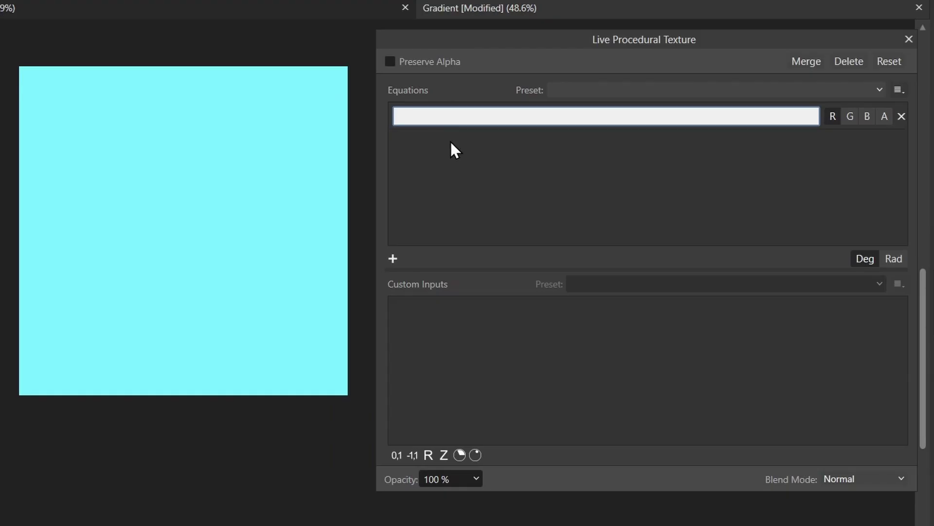
Set the equation to rx/w and drag the texture origin left across the canvas.
{"action": "type", "text": "x/w"}
{"action": "key", "text": "Return"}
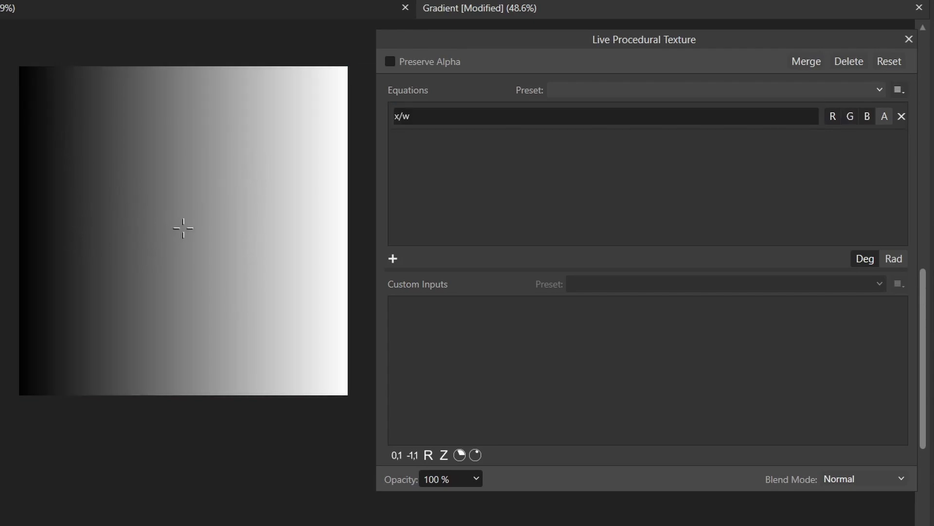
{"action": "left_click", "coordinate": [398, 114]}
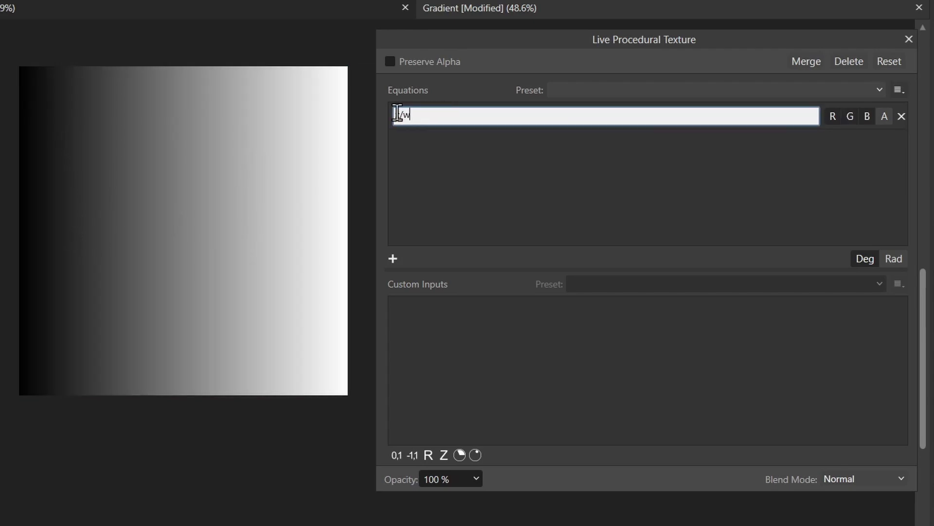
{"action": "type", "text": "r"}
{"action": "key", "text": "Return"}
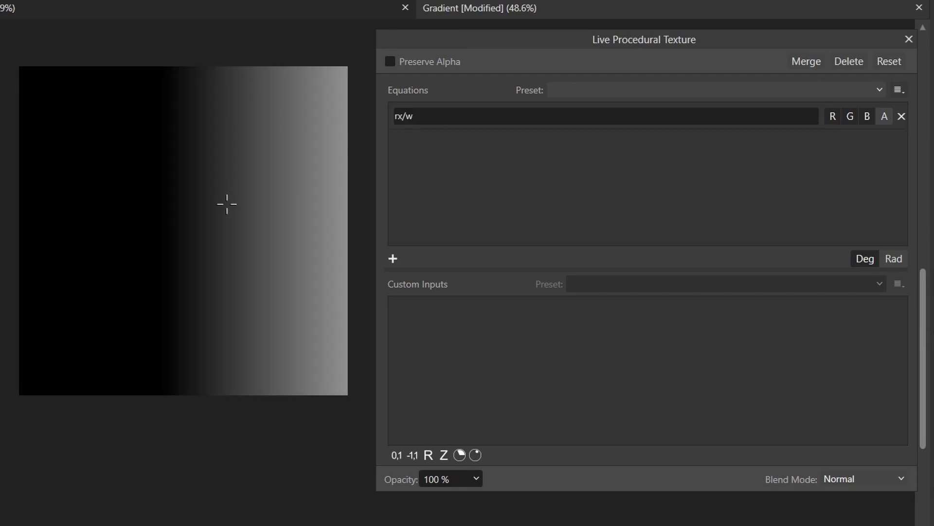
{"action": "left_click_drag", "start_coordinate": [209, 200], "coordinate": [117, 223]}
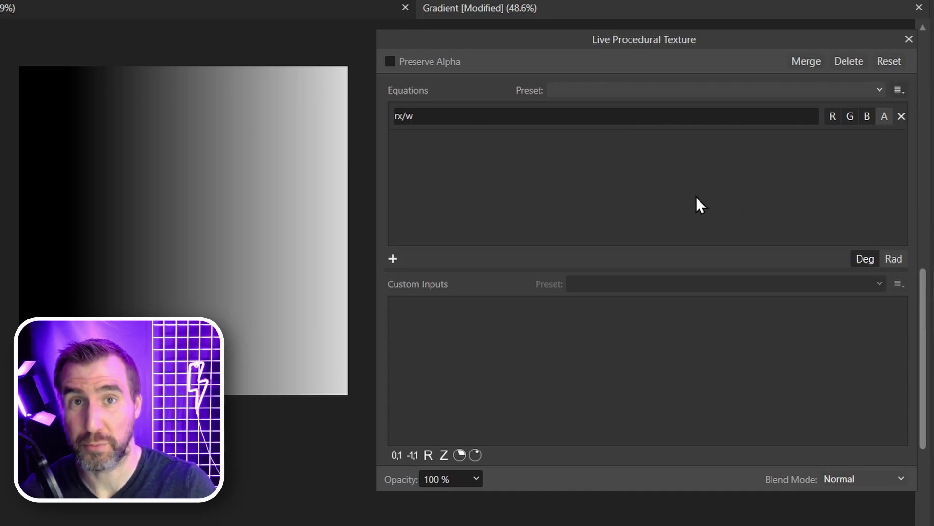
Apply the Waves equation preset and shift its origin downward.
{"action": "left_click", "coordinate": [623, 89]}
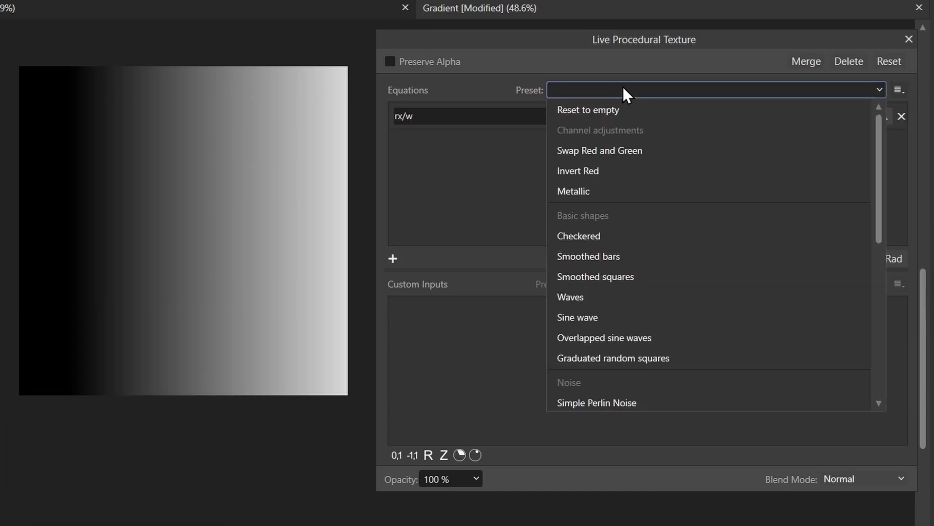
{"action": "left_click", "coordinate": [621, 293]}
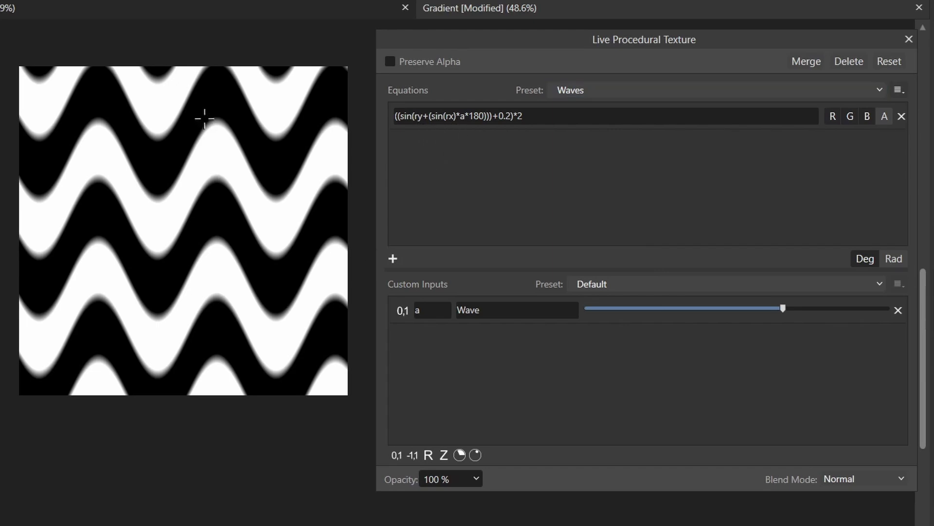
{"action": "left_click_drag", "start_coordinate": [205, 114], "coordinate": [194, 219]}
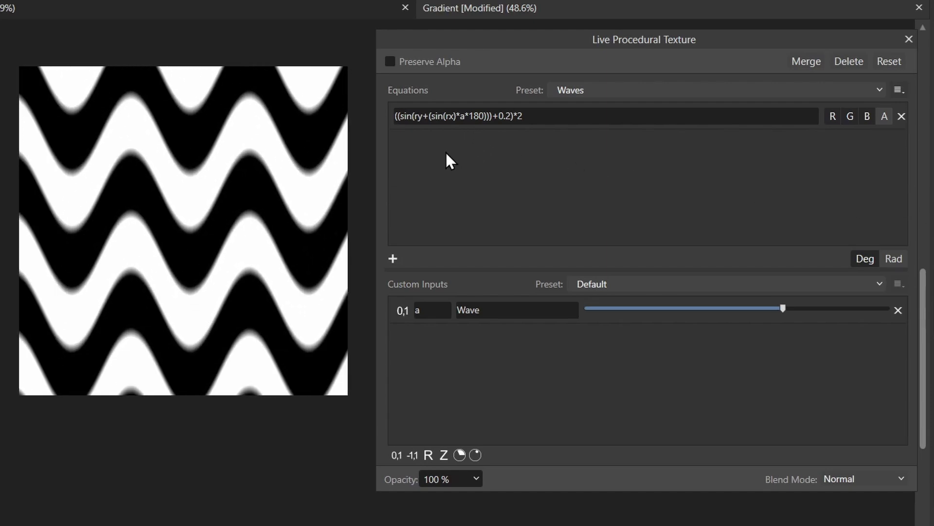
Remove the r from ry and rx so the Waves equation uses x and y.
{"action": "left_click", "coordinate": [466, 116]}
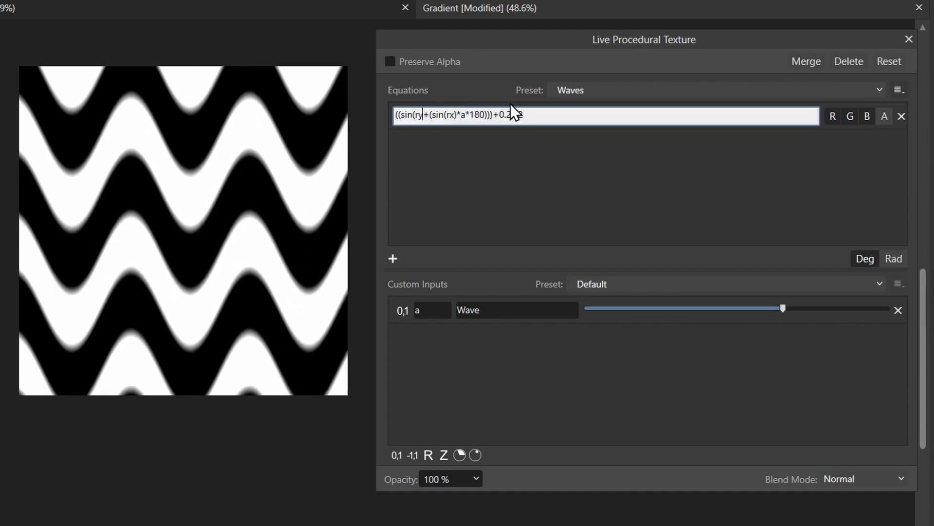
{"action": "key", "text": "BackSpace"}
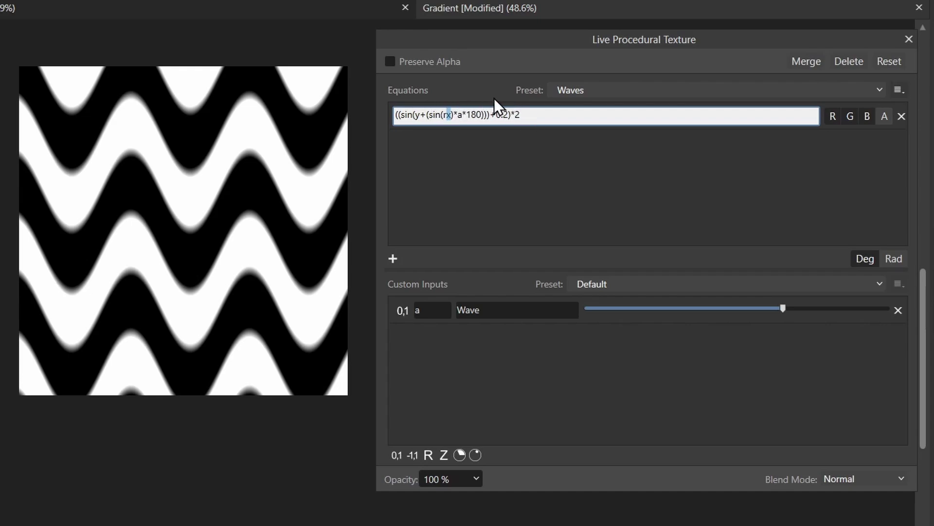
{"action": "key", "text": "BackSpace"}
{"action": "key", "text": "Return"}
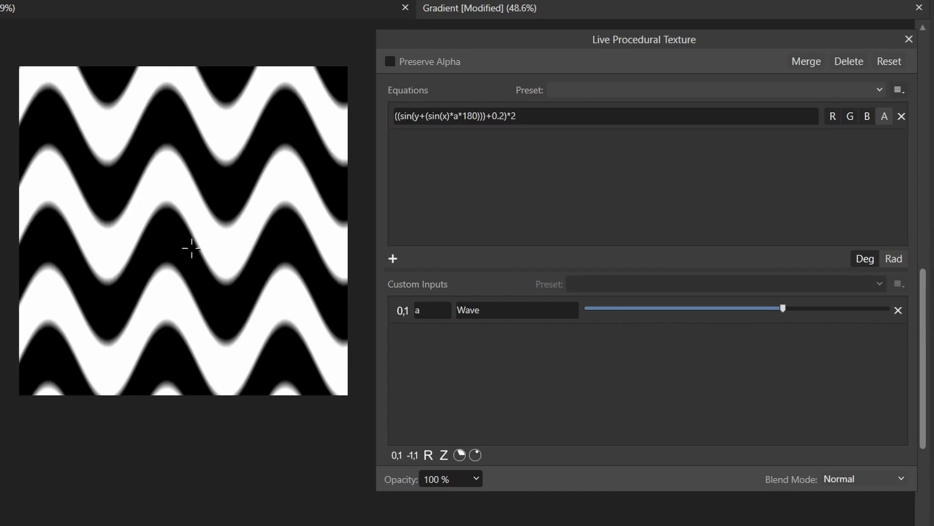